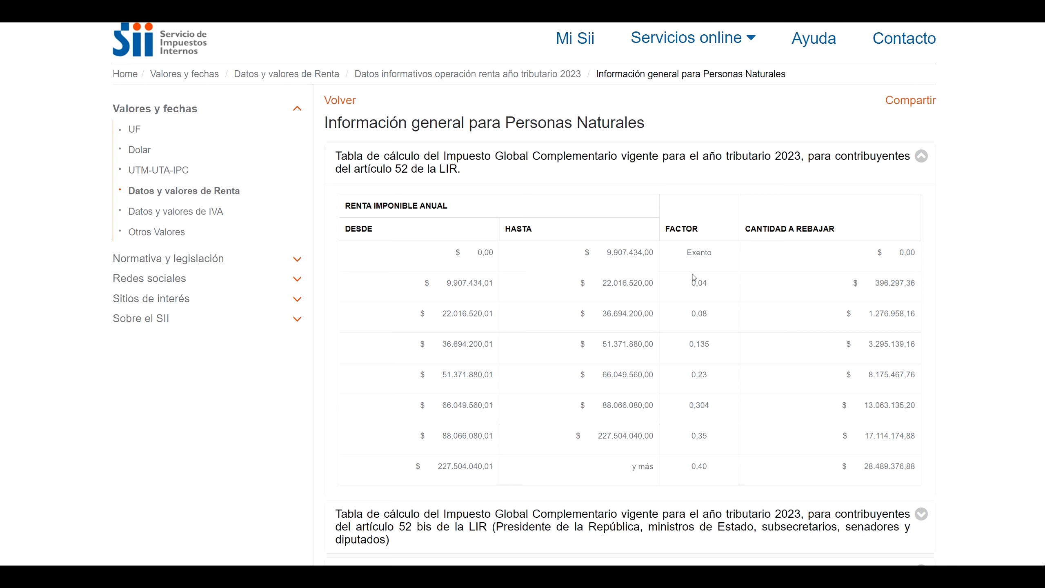
# Examine the exempt bracket and the 0,04 bracket of the article 52 tax table, including limits, factor and amount to deduct.
pyautogui.moveTo(685, 253); pyautogui.dragTo(712, 254)
pyautogui.click(721, 261)
pyautogui.moveTo(428, 283); pyautogui.dragTo(477, 293)
pyautogui.click(481, 296)
pyautogui.moveTo(679, 285); pyautogui.dragTo(711, 296)
pyautogui.click(710, 296)
pyautogui.moveTo(598, 284); pyautogui.dragTo(637, 295)
pyautogui.click(638, 299)
pyautogui.doubleClick(696, 315)
pyautogui.click(713, 326)
pyautogui.moveTo(461, 253); pyautogui.dragTo(633, 267)
pyautogui.click(638, 267)
pyautogui.moveTo(873, 284); pyautogui.dragTo(912, 290)
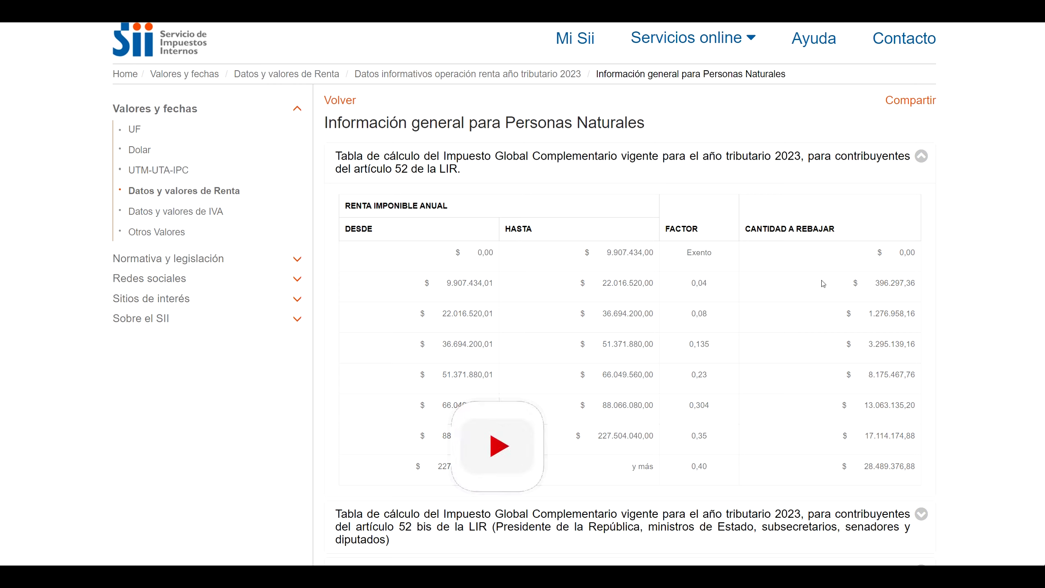
pyautogui.click(912, 291)
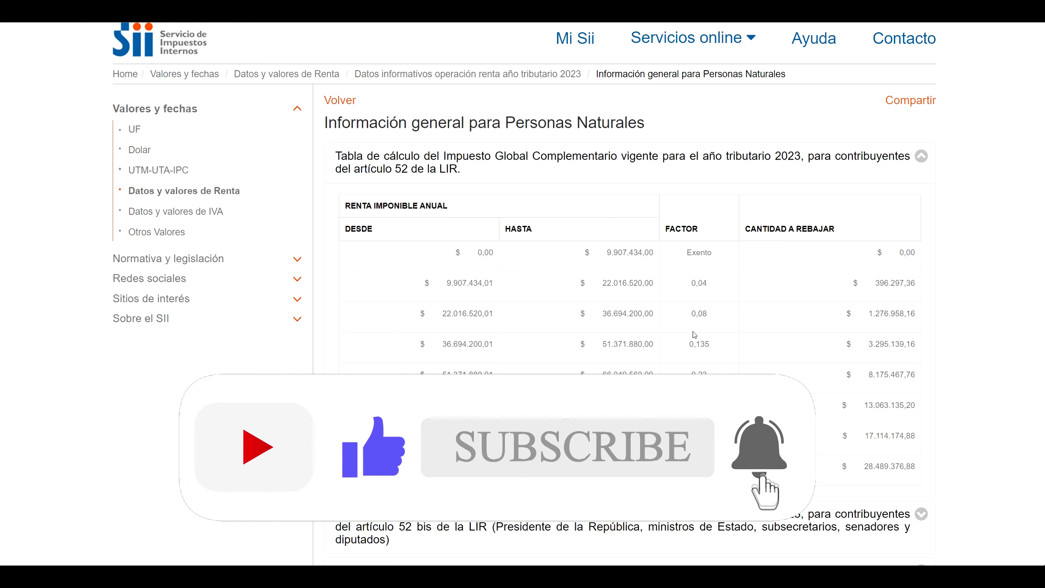
# Review the factor and the Cantidad a Rebajar of the second bracket in the article 52 table.
pyautogui.moveTo(685, 285); pyautogui.dragTo(721, 292)
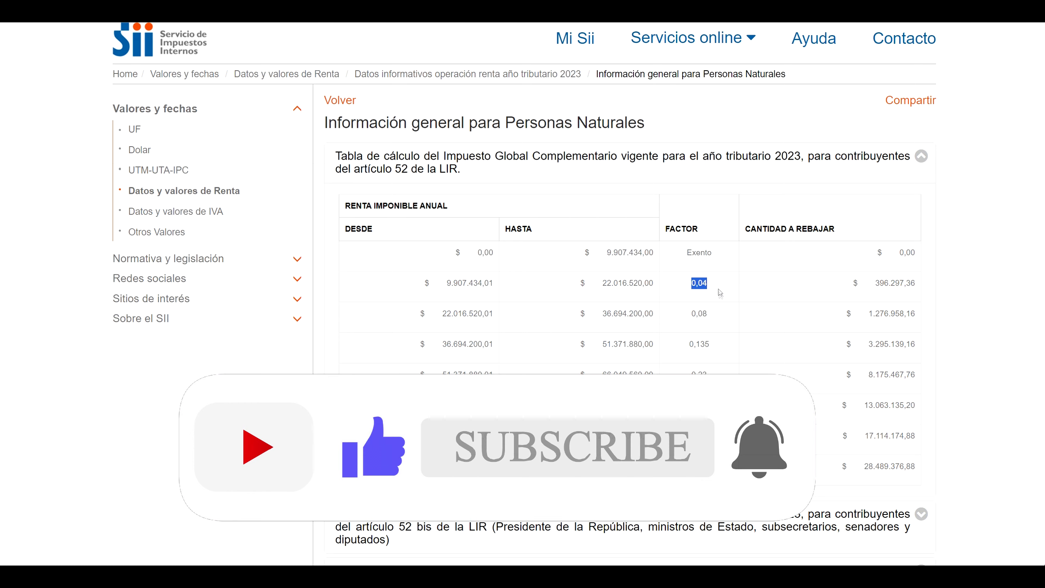
pyautogui.moveTo(872, 283); pyautogui.dragTo(917, 286)
pyautogui.click(918, 287)
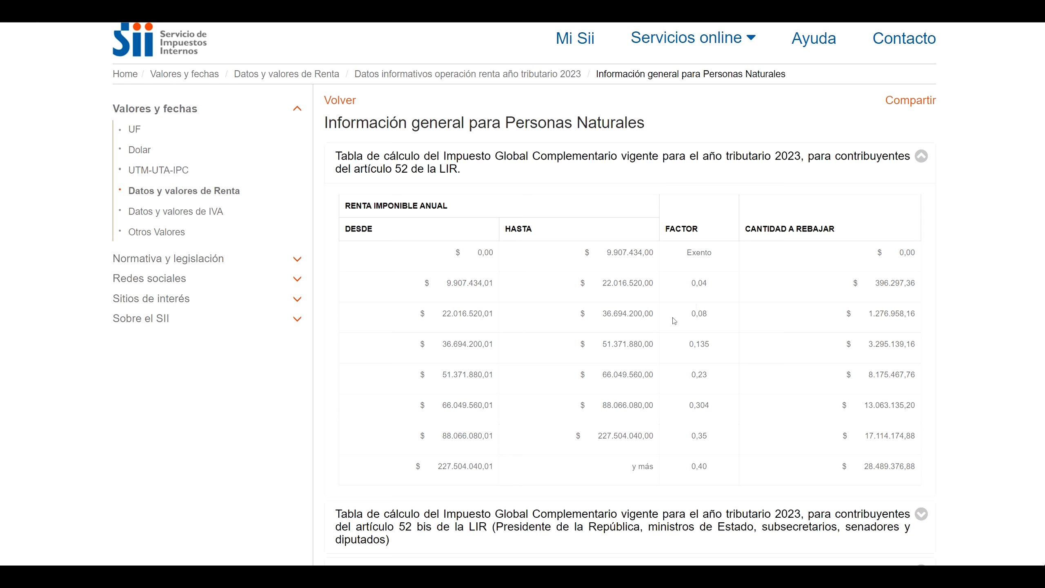
pyautogui.moveTo(691, 285); pyautogui.dragTo(720, 285)
pyautogui.click(717, 301)
pyautogui.doubleClick(690, 286)
pyautogui.click(723, 293)
pyautogui.moveTo(876, 286); pyautogui.dragTo(927, 296)
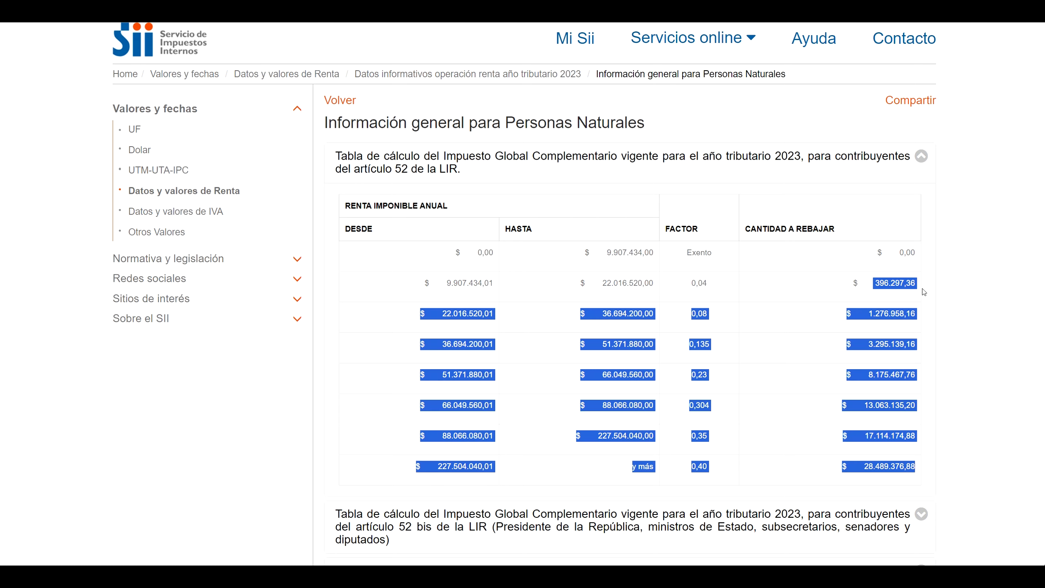
pyautogui.click(945, 308)
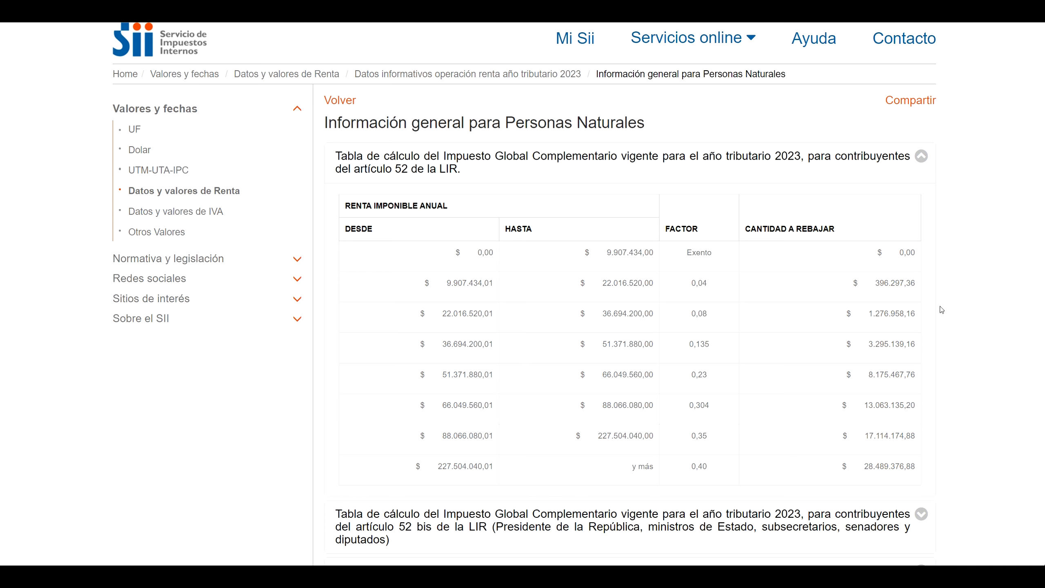
# Switch to the Excel workbook and look over the annual Global Complementario table in columns D to G.
pyautogui.hotkey('alt', 'Tab')
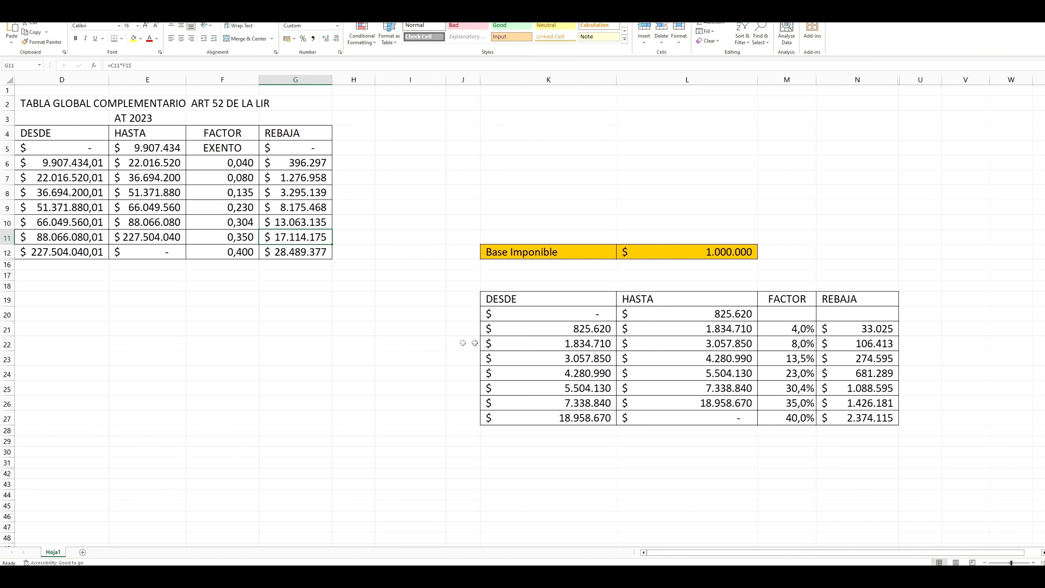
pyautogui.click(49, 83)
pyautogui.moveTo(49, 85); pyautogui.dragTo(296, 81)
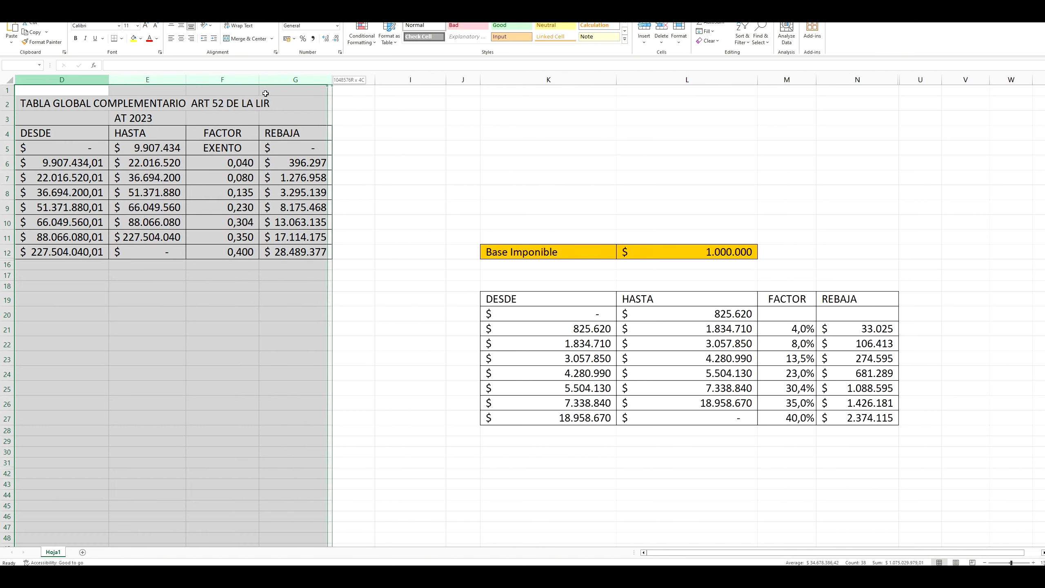
pyautogui.click(188, 309)
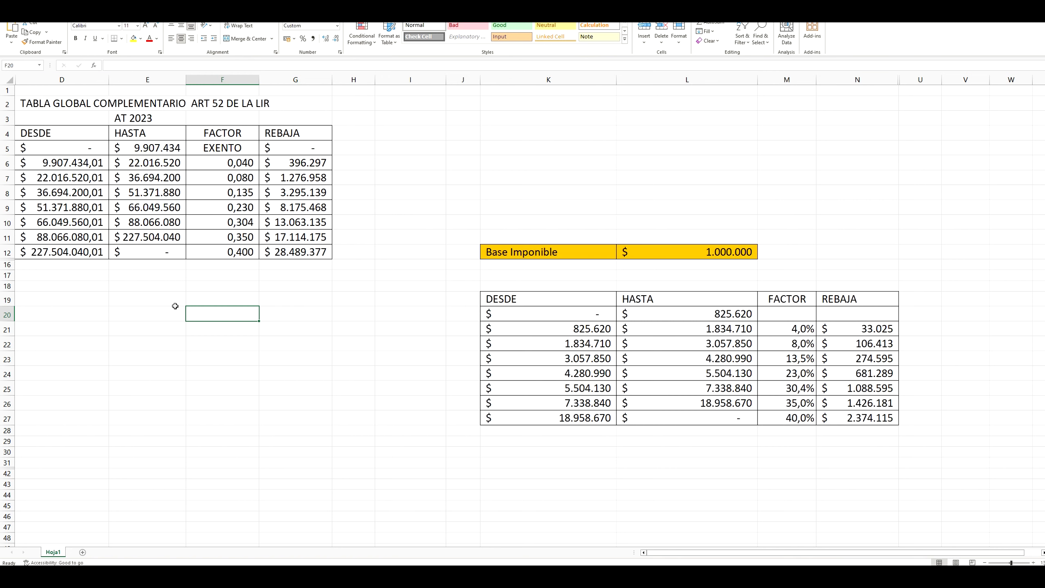
pyautogui.click(186, 265)
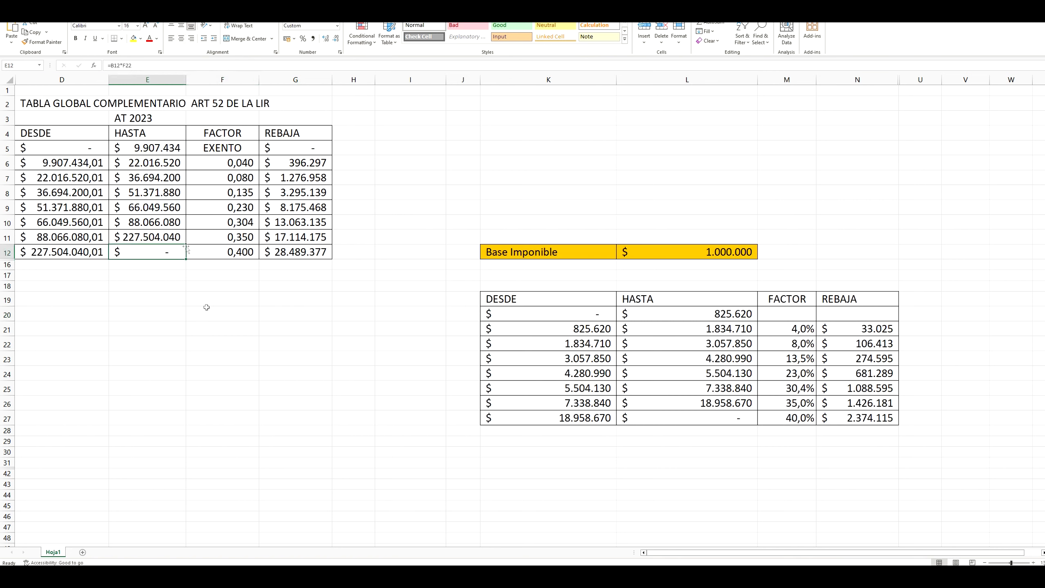
pyautogui.click(207, 308)
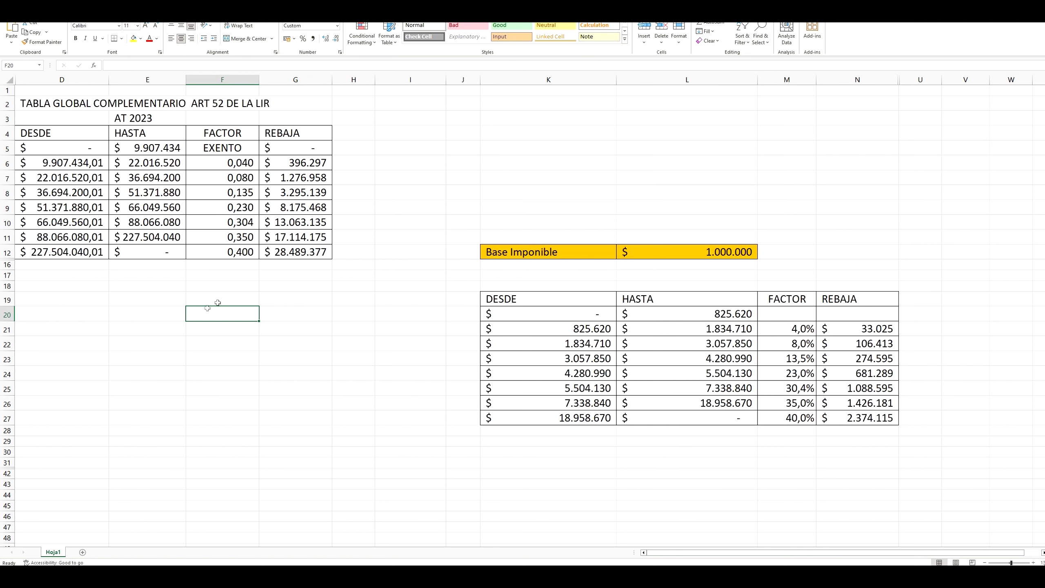
pyautogui.click(701, 475)
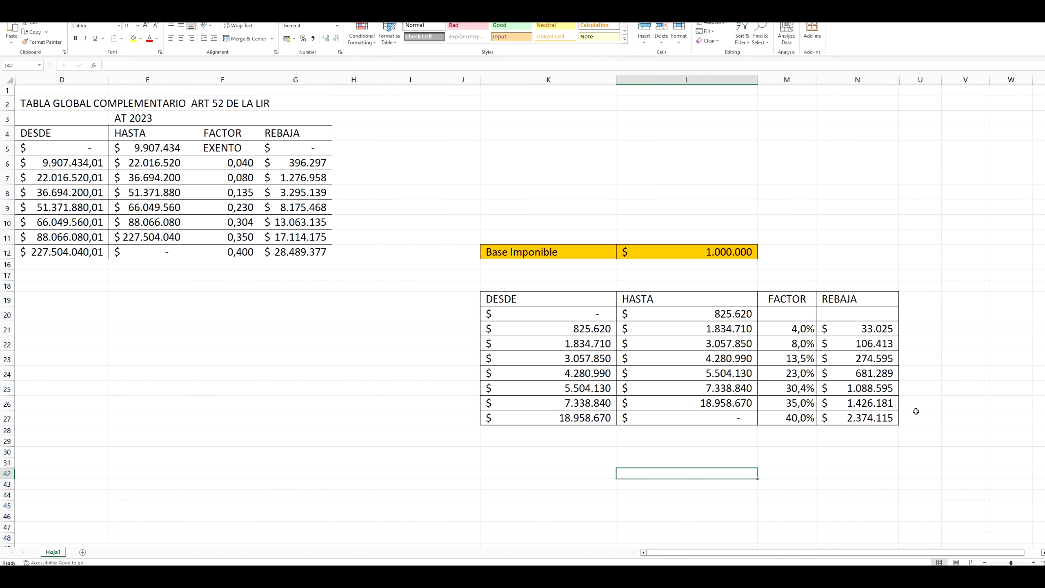
# Compare the first bracket limits of the annual table in row 5 with the monthly table's limits in row 20.
pyautogui.click(74, 149)
pyautogui.click(136, 147)
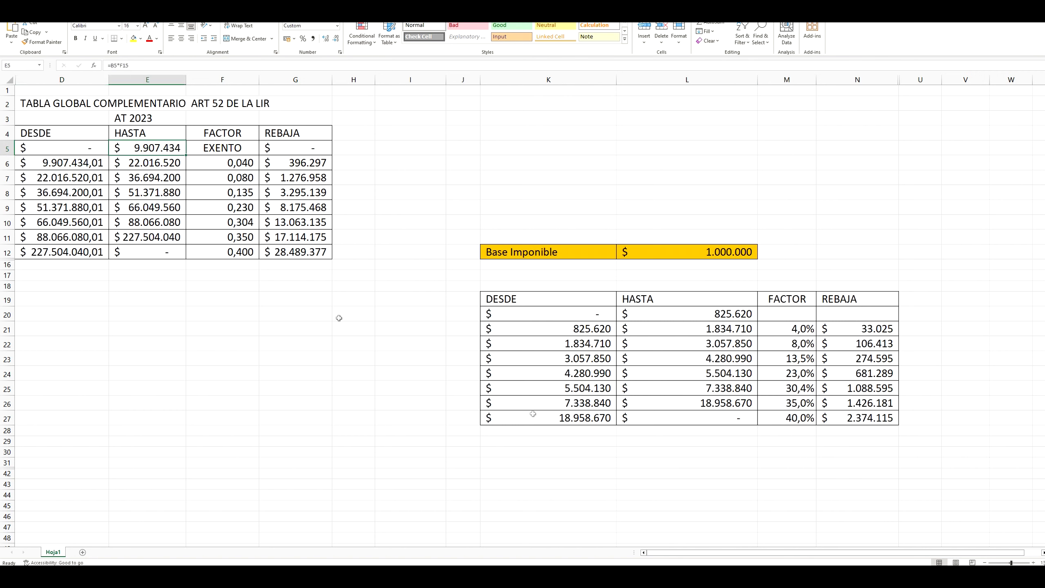
pyautogui.click(656, 470)
pyautogui.keyDown('ctrl'); pyautogui.click(595, 314); pyautogui.keyUp('ctrl')
pyautogui.click(731, 315)
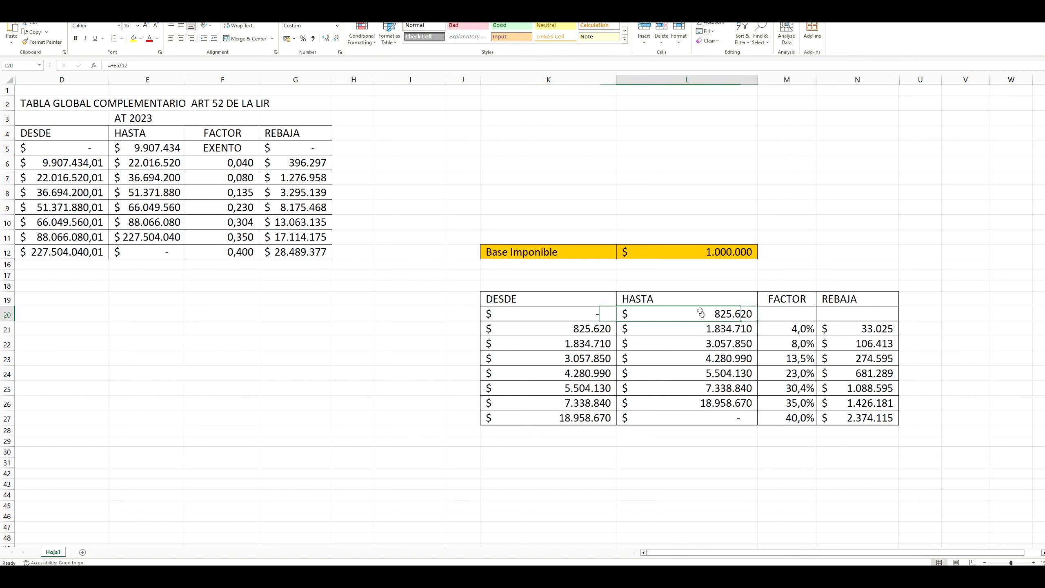
pyautogui.click(802, 484)
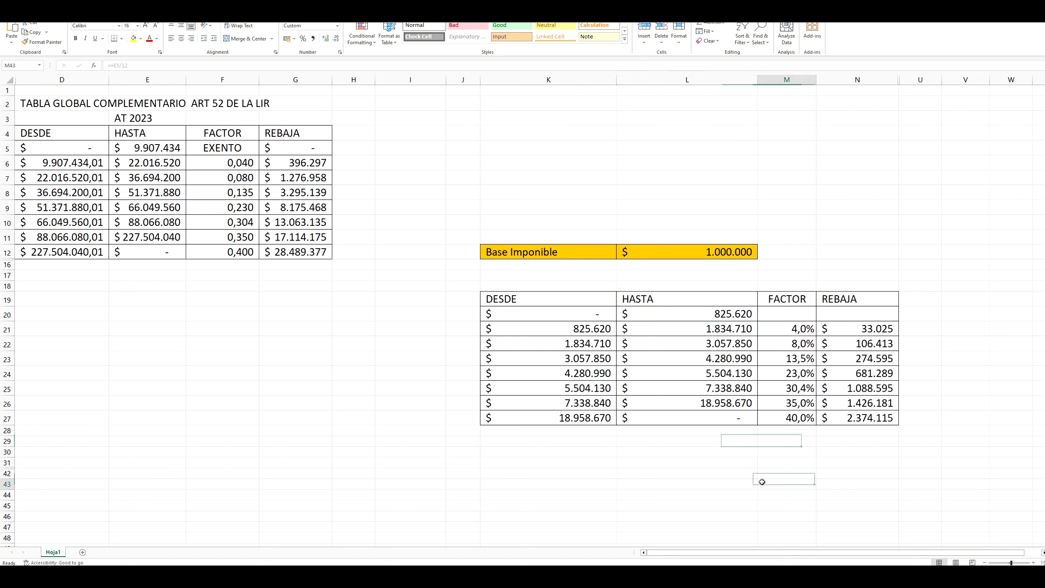
pyautogui.click(710, 460)
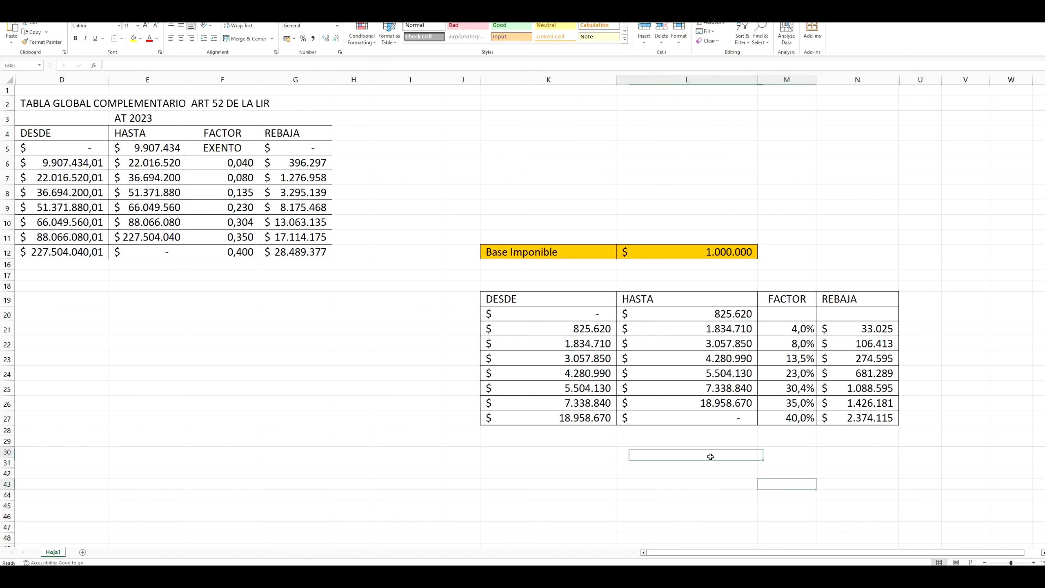
pyautogui.click(798, 462)
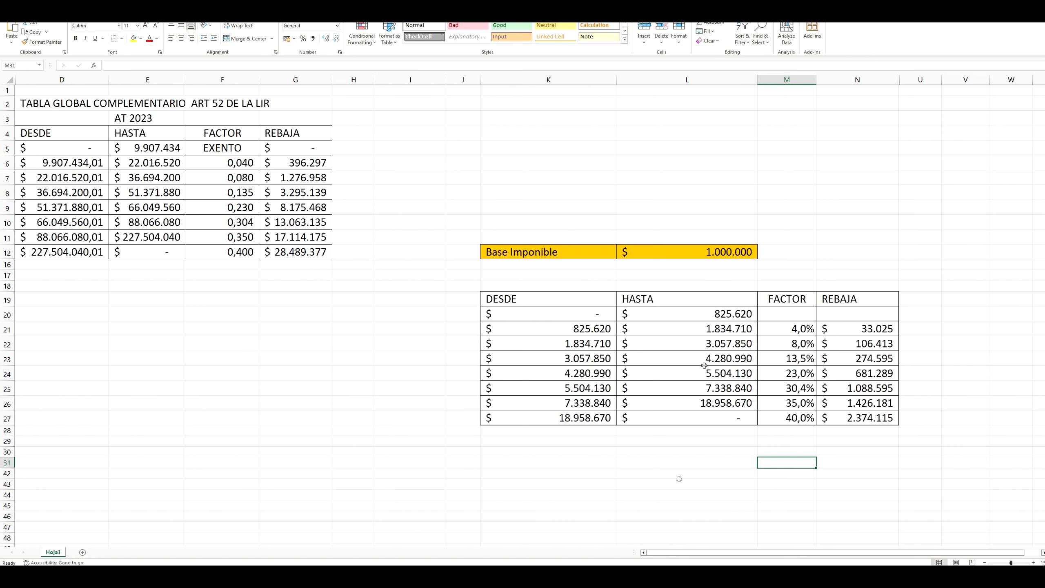
# Review the Base Imponible amount and the 4,0% bracket in row 21 of the monthly table.
pyautogui.click(717, 250)
pyautogui.click(741, 452)
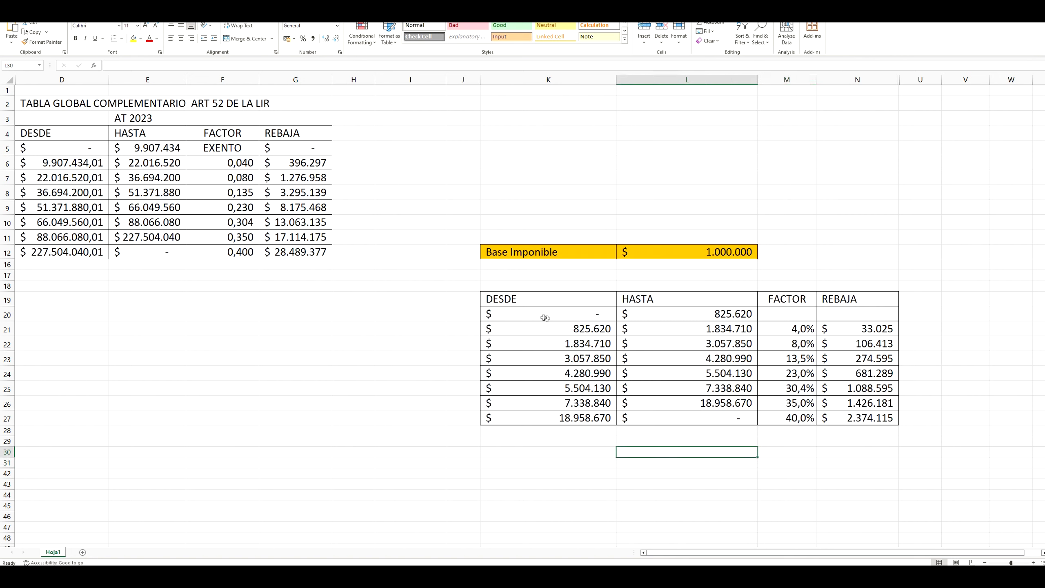
pyautogui.moveTo(560, 330); pyautogui.dragTo(855, 329)
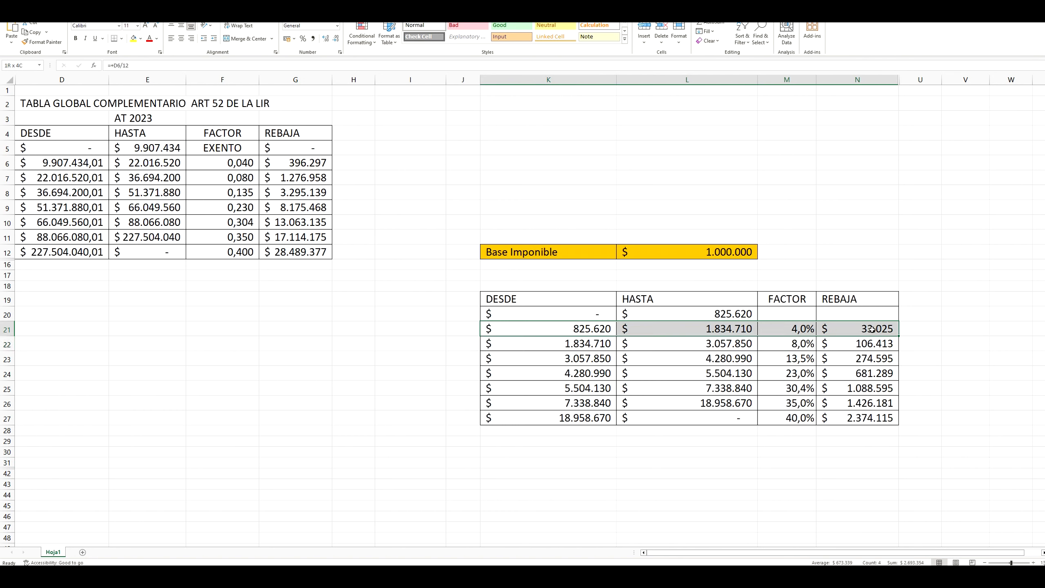
pyautogui.click(737, 439)
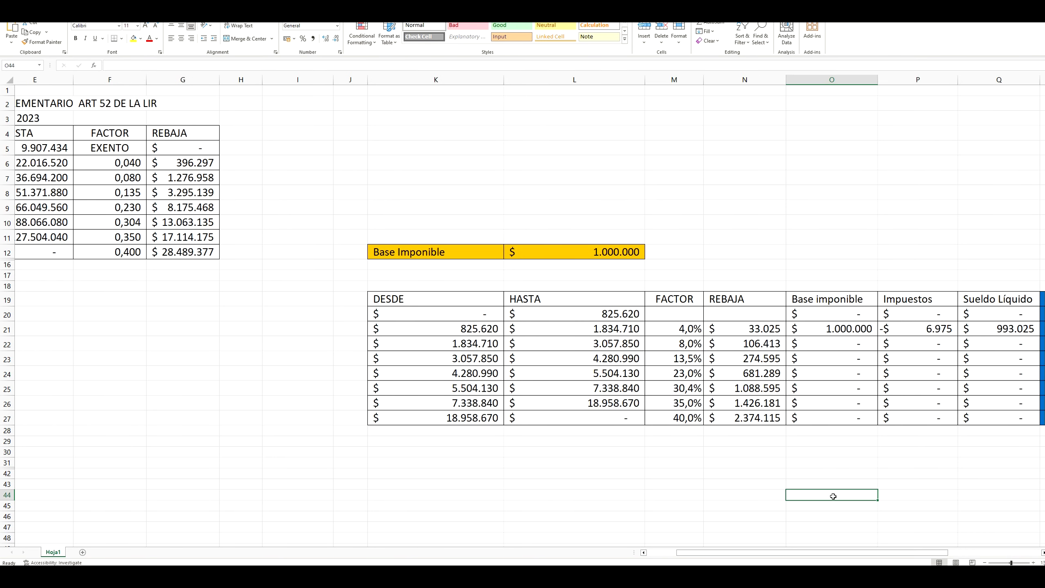
pyautogui.click(731, 498)
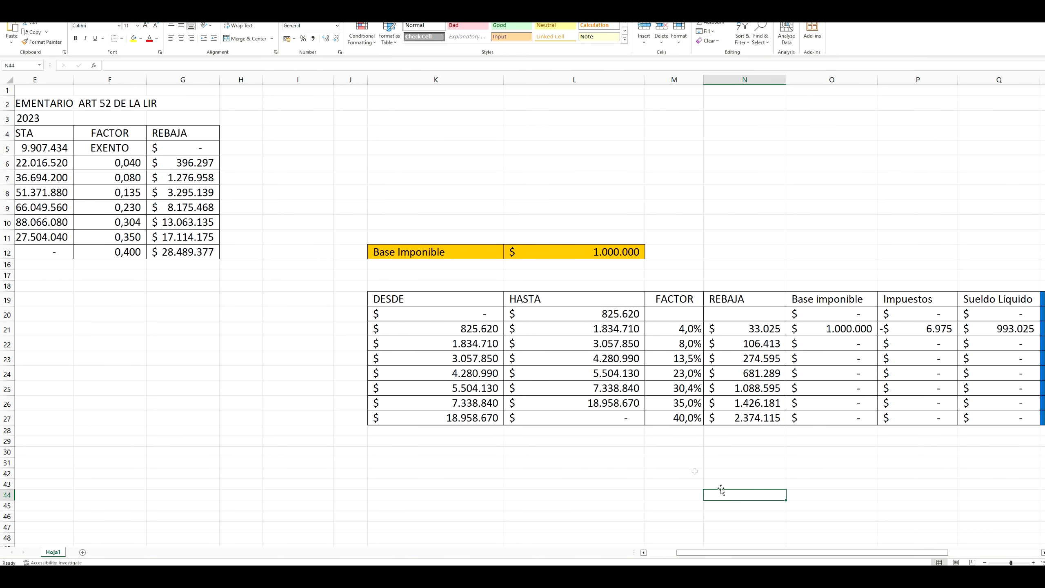
# Check the Base Imponible in L12 against the limits in K21 and L21, and inspect the formula in O21.
pyautogui.click(604, 253)
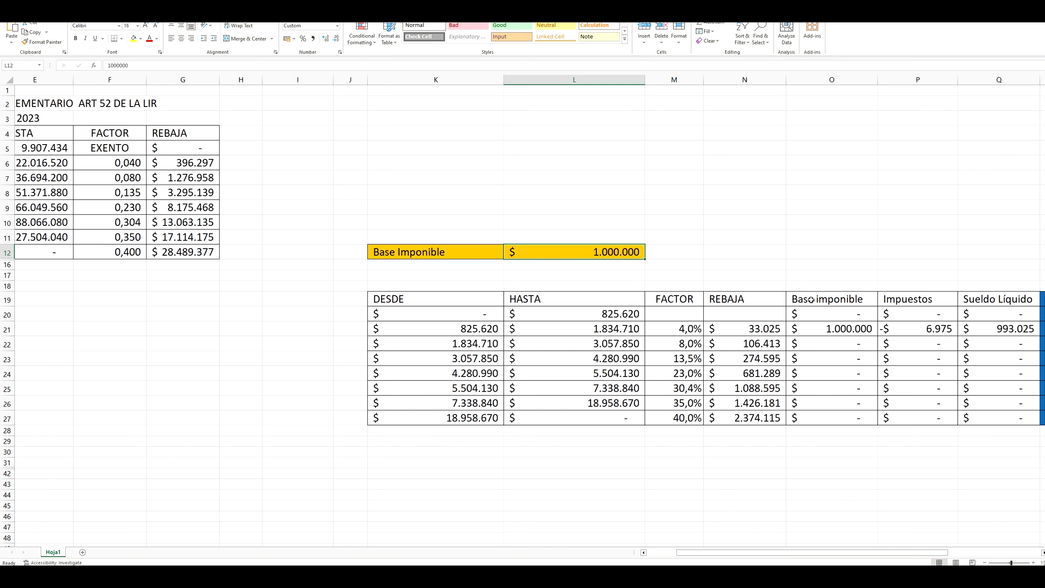
pyautogui.click(834, 325)
pyautogui.moveTo(399, 333); pyautogui.dragTo(609, 333)
pyautogui.click(490, 330)
pyautogui.click(608, 331)
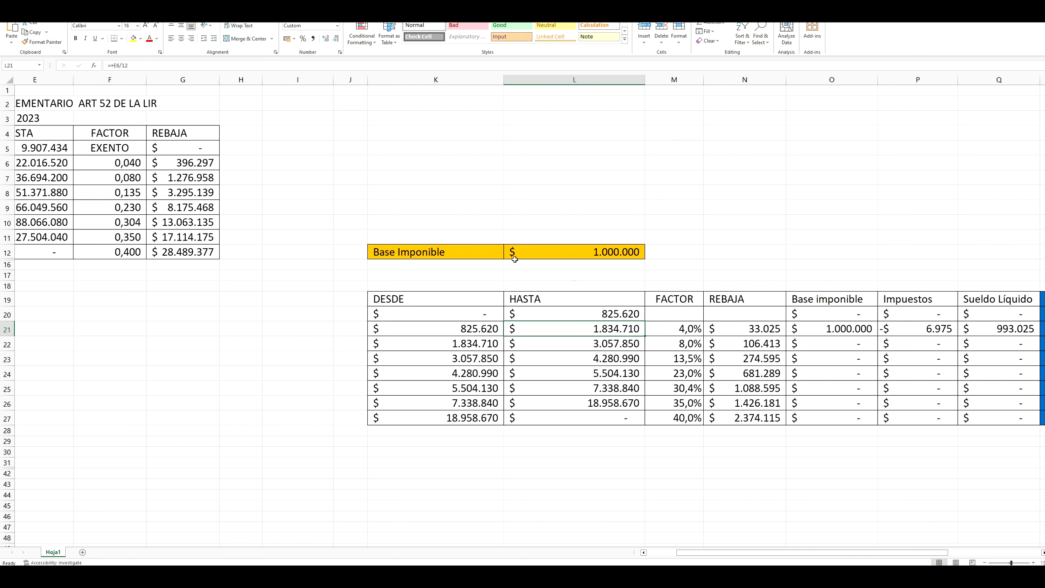
pyautogui.click(842, 330)
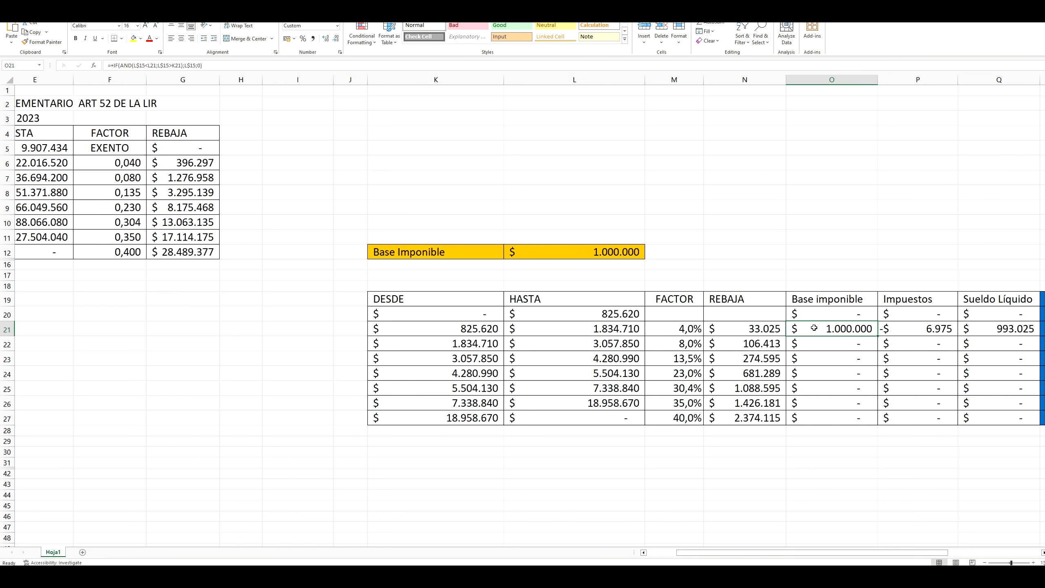
# Inspect the Impuestos formula in cell P21 and the cells it references.
pyautogui.click(921, 336)
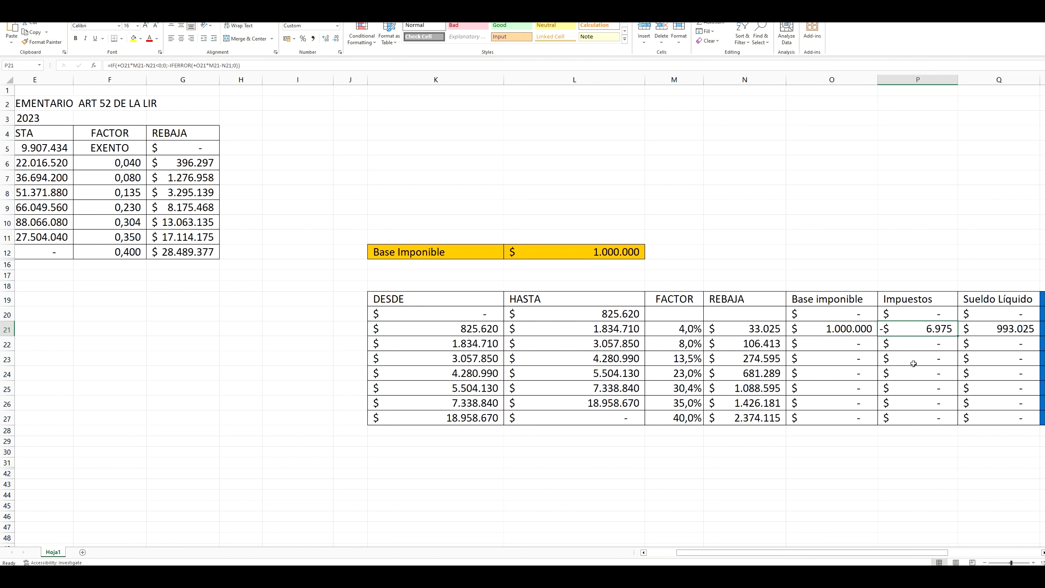
pyautogui.doubleClick(928, 331)
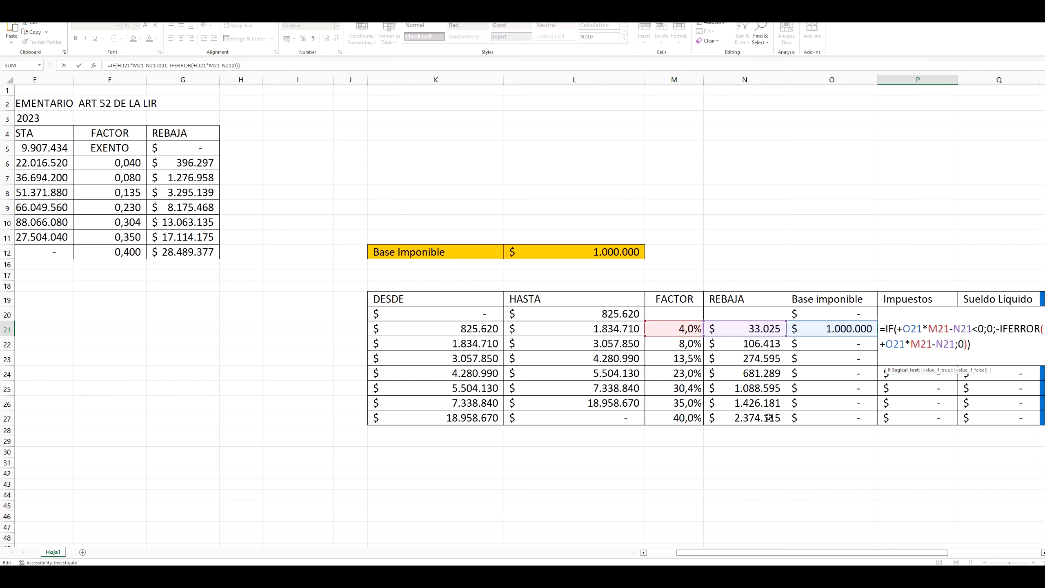
pyautogui.hotkey('ctrl', 'Return')
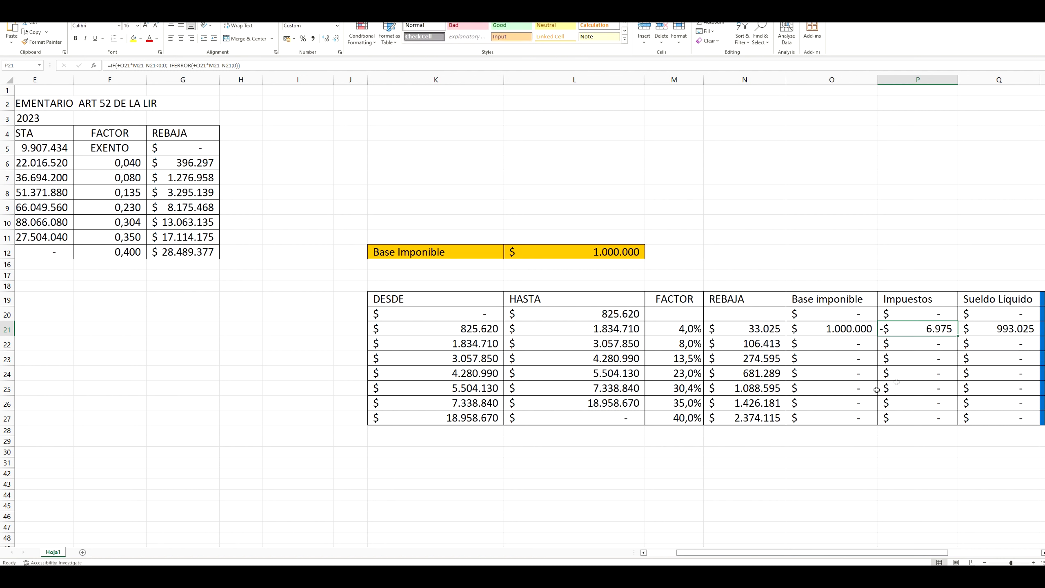
# Calculate the tax in cell O29 with the formula +O21*M21-N21 as a check, and clear the cell.
pyautogui.click(837, 445)
pyautogui.write('+')
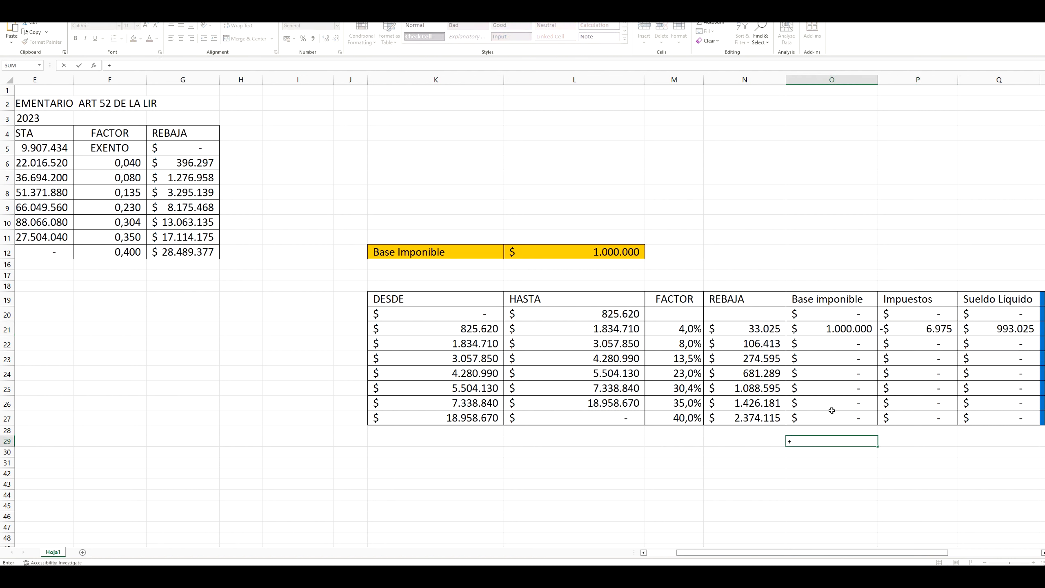
pyautogui.click(808, 333)
pyautogui.write('*')
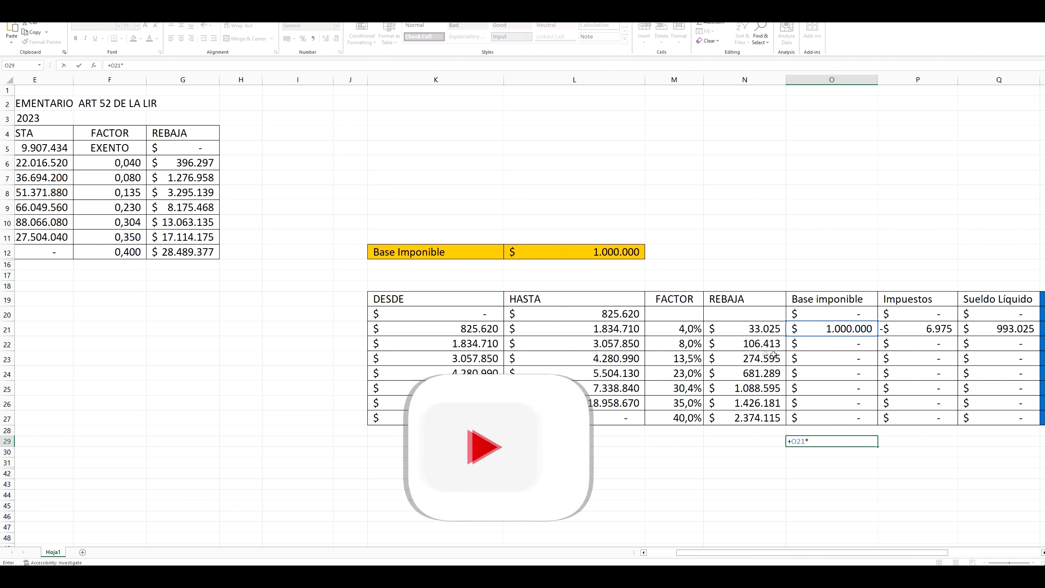
pyautogui.click(684, 330)
pyautogui.write('-')
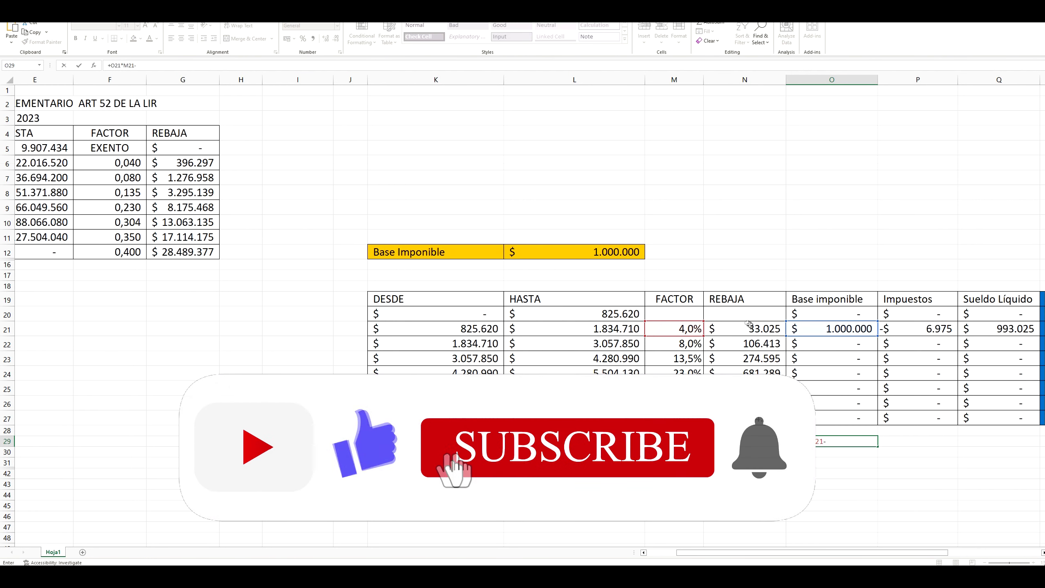
pyautogui.click(756, 329)
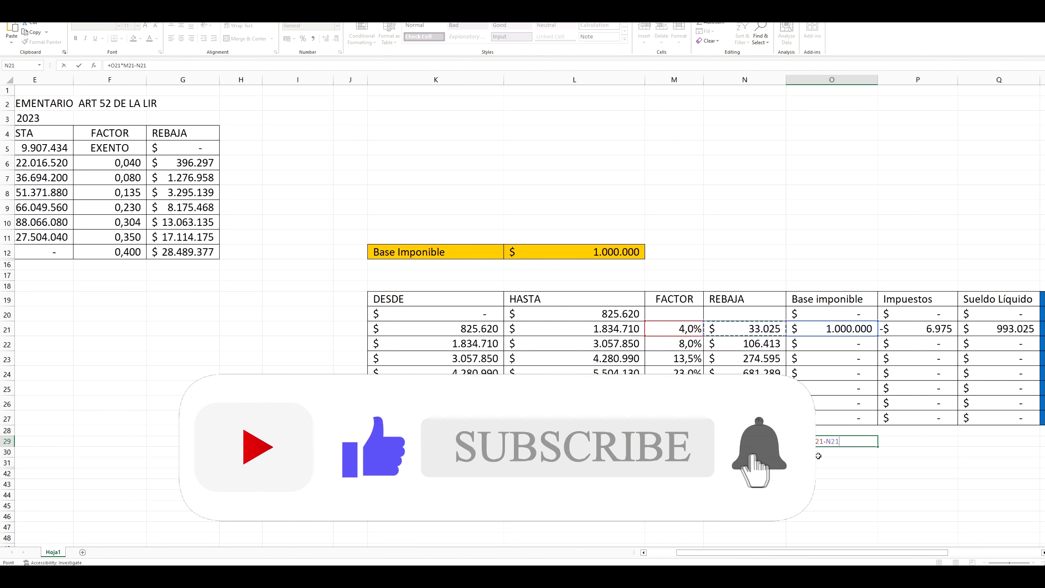
pyautogui.press('Return')
pyautogui.press('Delete')
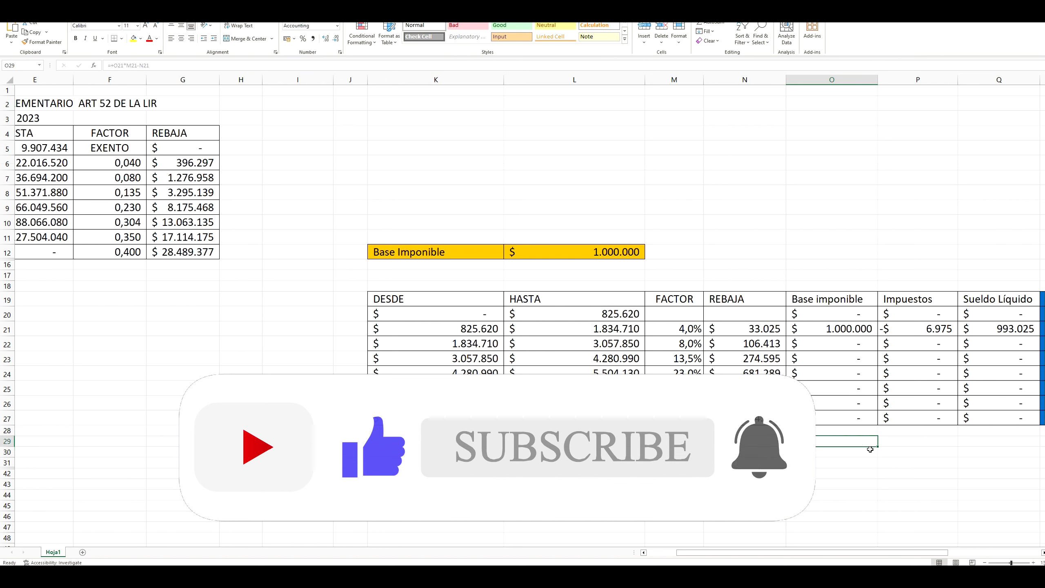
# Set the Base Imponible in cell L12 to 3.500.000.
pyautogui.click(617, 277)
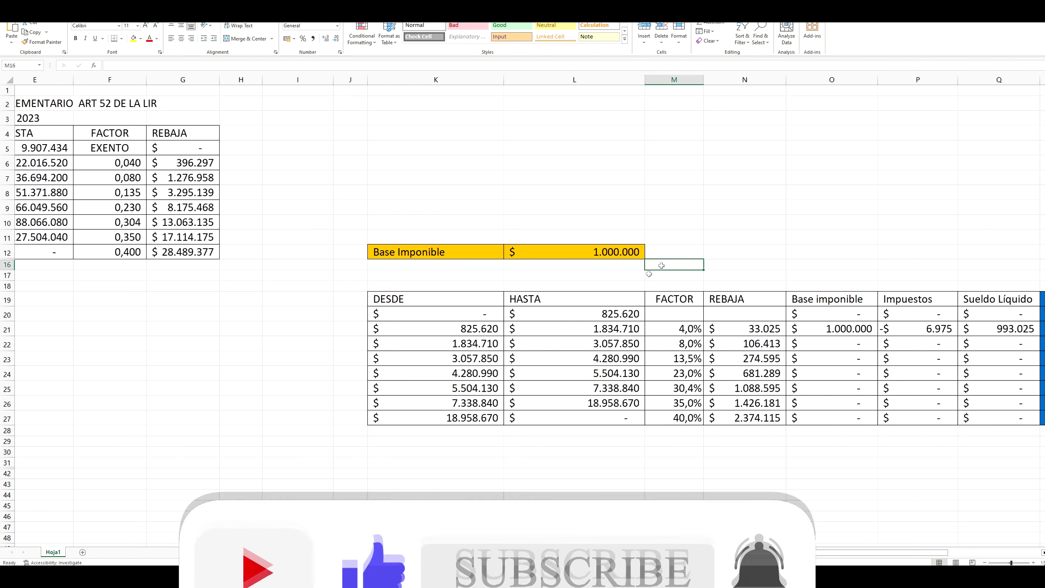
pyautogui.click(605, 254)
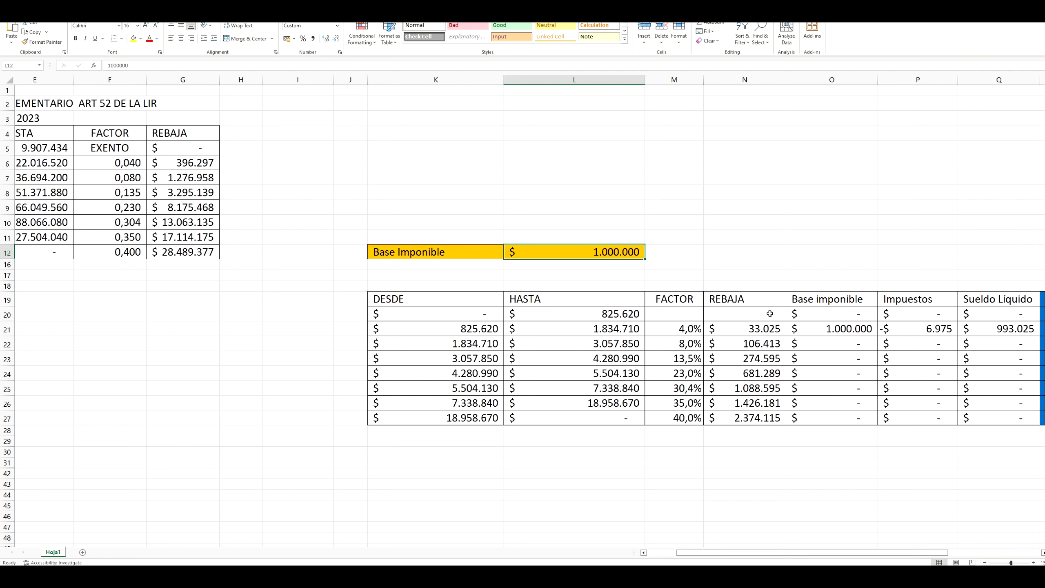
pyautogui.write('3.500.')
pyautogui.write('0000')
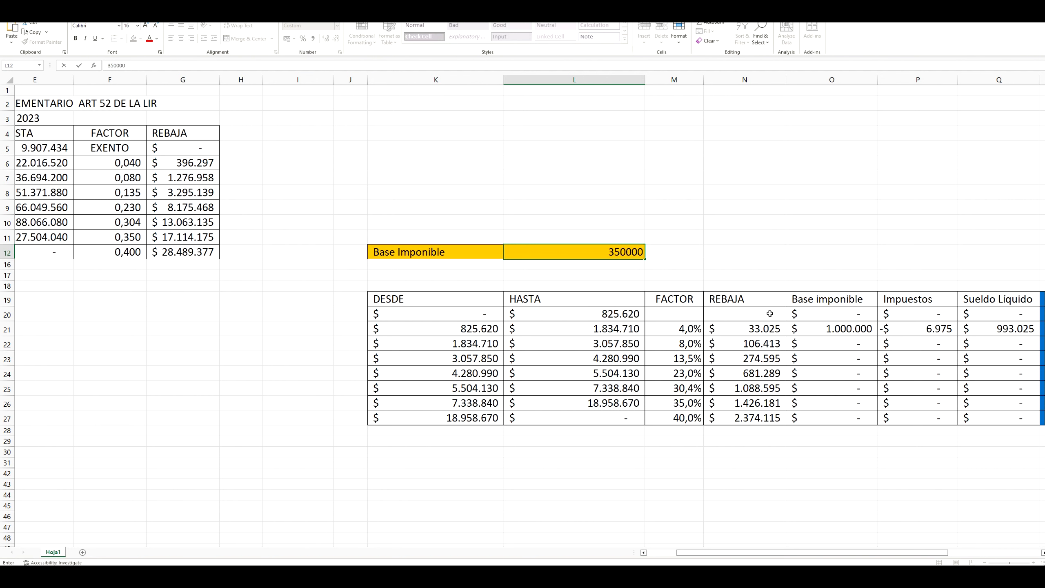
pyautogui.press('Return')
# Inspect the 13,5% bracket in row 23, covering its limits, factor, rebate, Base imponible, Impuestos and Sueldo Líquido cells.
pyautogui.click(809, 332)
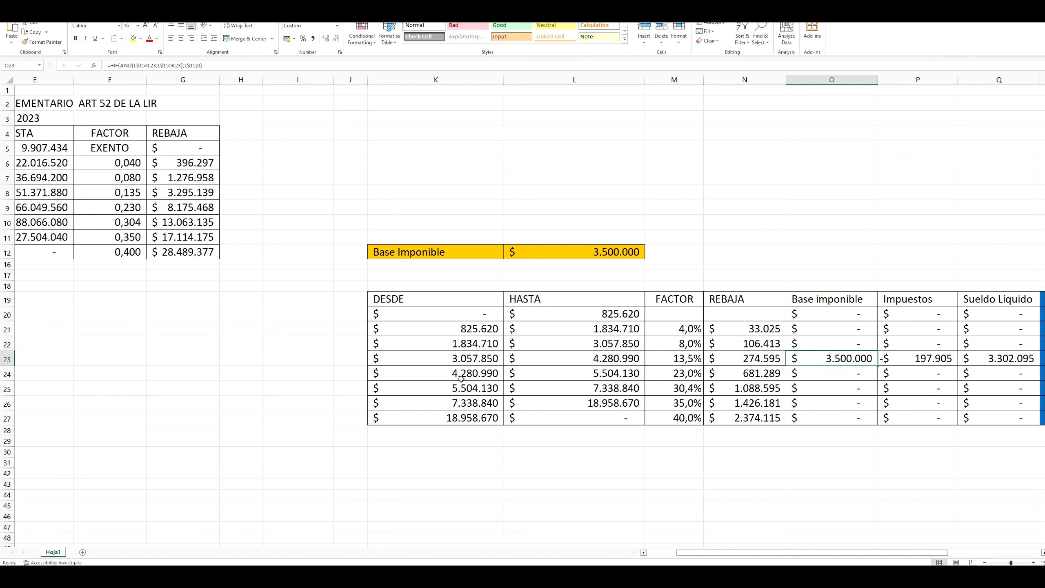
pyautogui.click(466, 348)
pyautogui.click(573, 354)
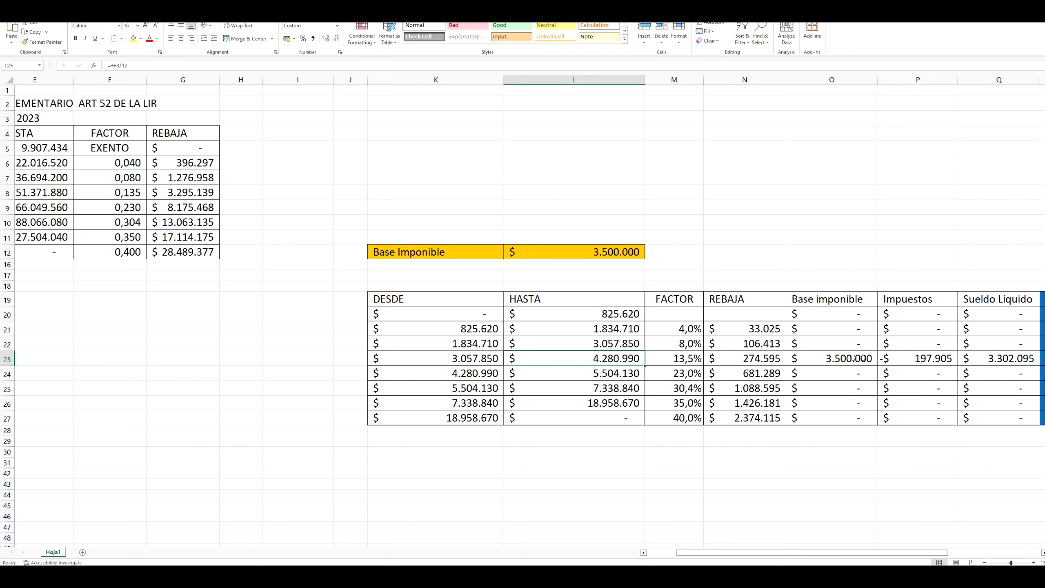
pyautogui.click(905, 358)
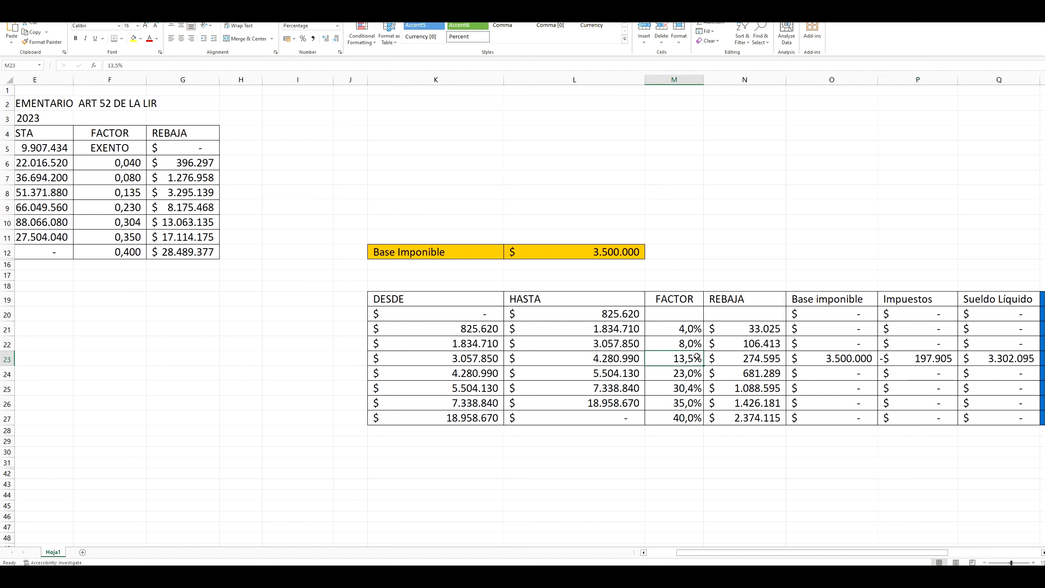
pyautogui.click(759, 355)
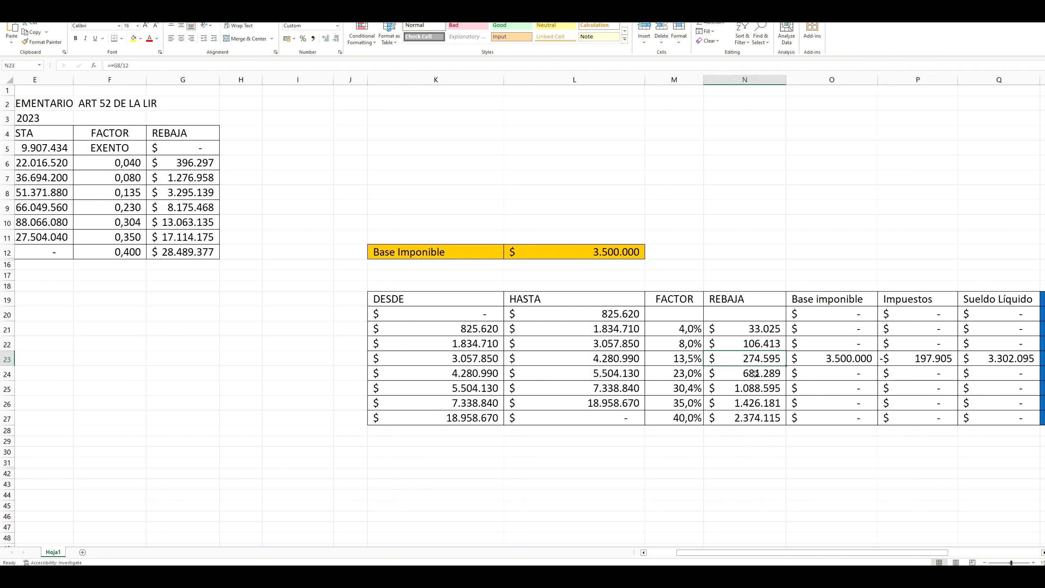
pyautogui.click(939, 354)
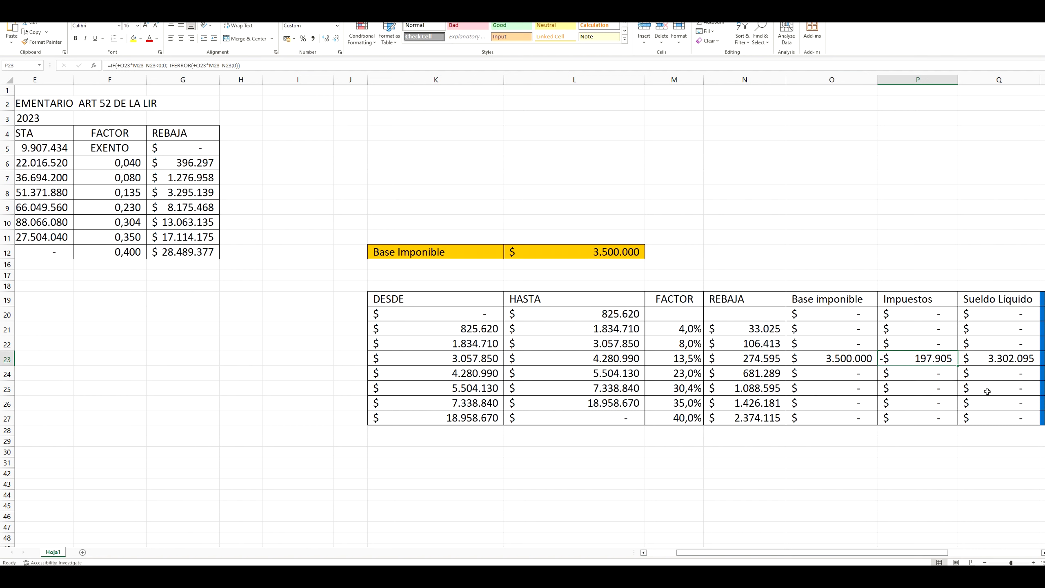
pyautogui.click(990, 360)
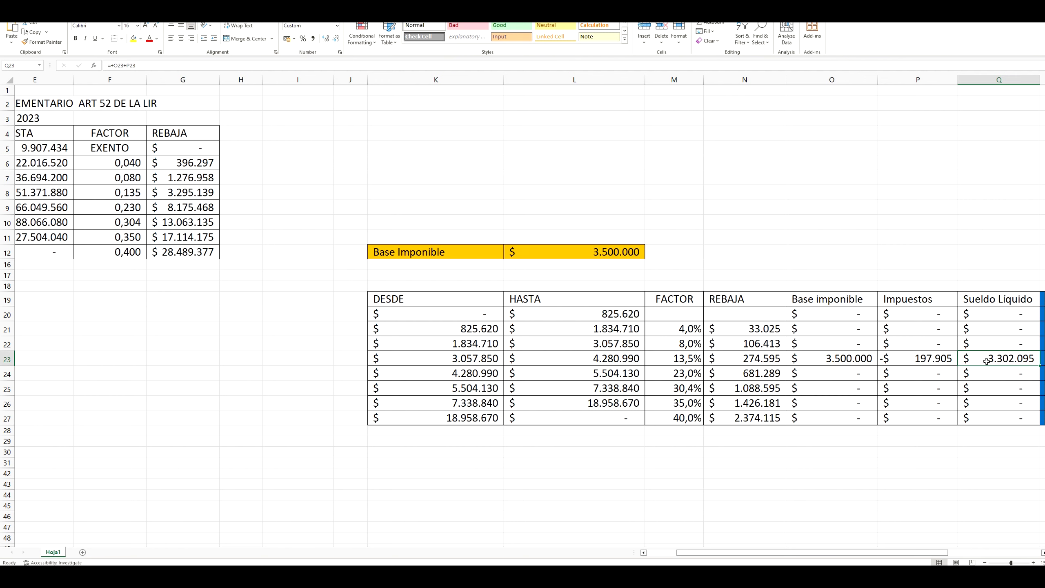
pyautogui.click(780, 238)
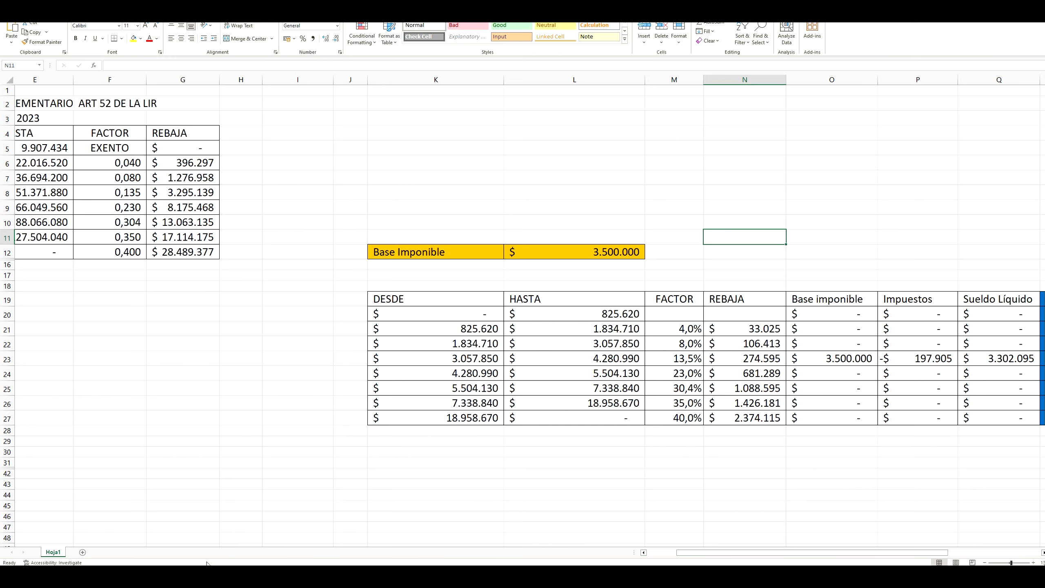
# Switch to the browser and review the Calcular sueldo bruto calculator from its target net salary down to the deductions.
pyautogui.hotkey('alt', 'Tab')
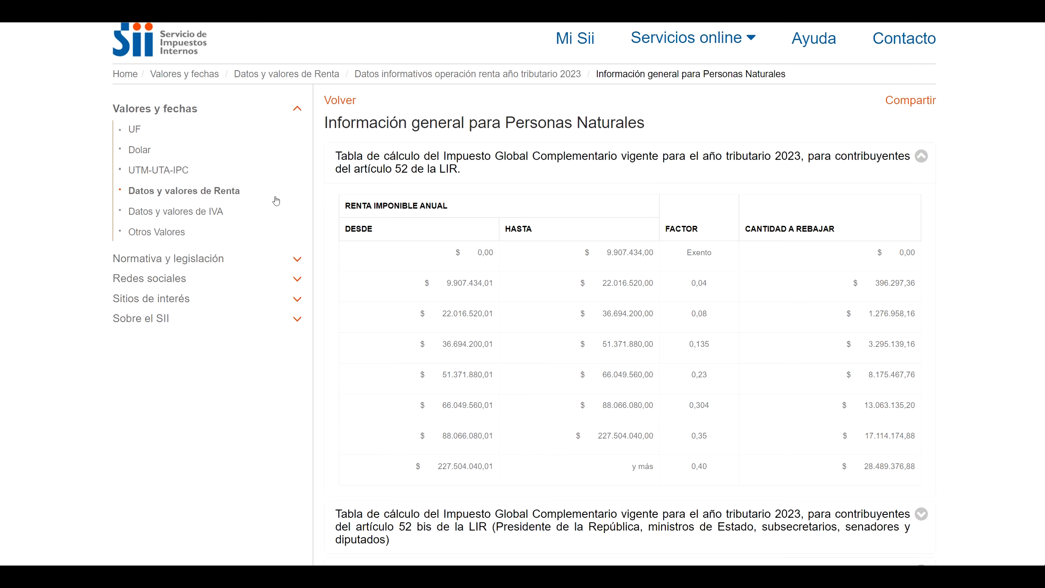
pyautogui.hotkey('ctrl', 'Tab')
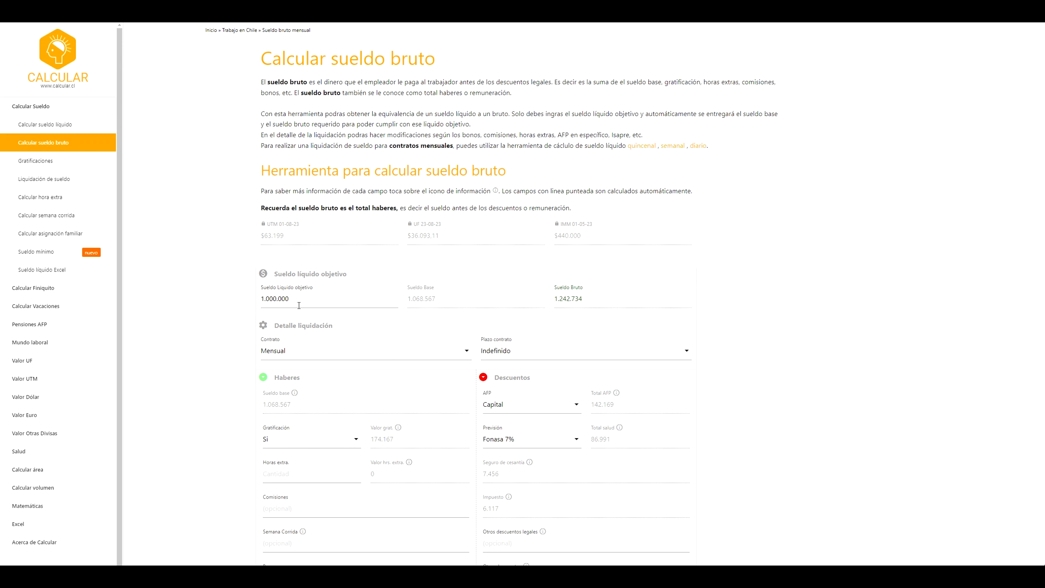
pyautogui.moveTo(302, 303); pyautogui.dragTo(258, 301)
pyautogui.click(239, 311)
pyautogui.scroll(-1, 241, 334)
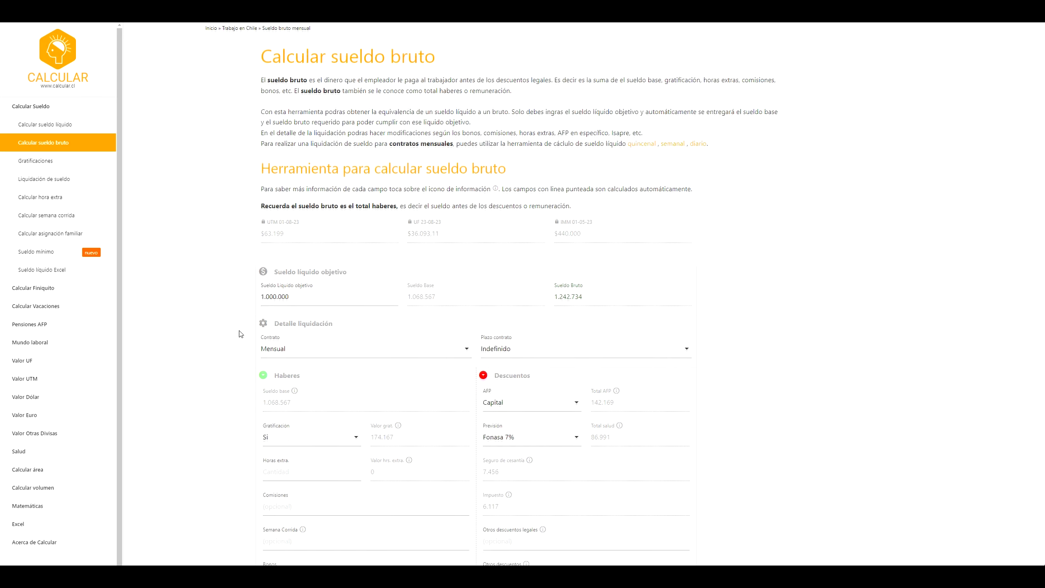
pyautogui.scroll(-1, 241, 334)
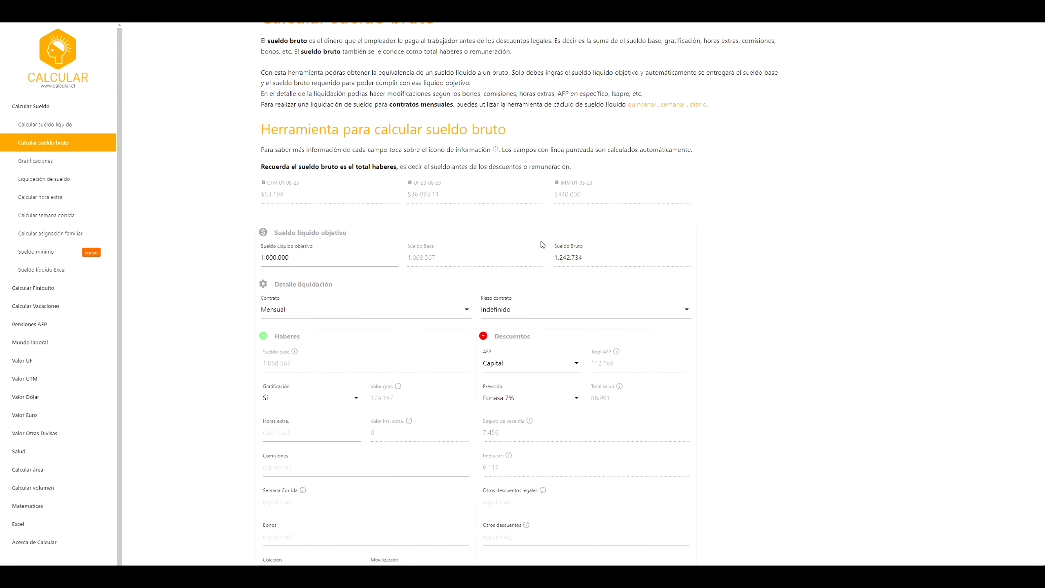
pyautogui.scroll(-1, 728, 311)
pyautogui.scroll(-2, 728, 312)
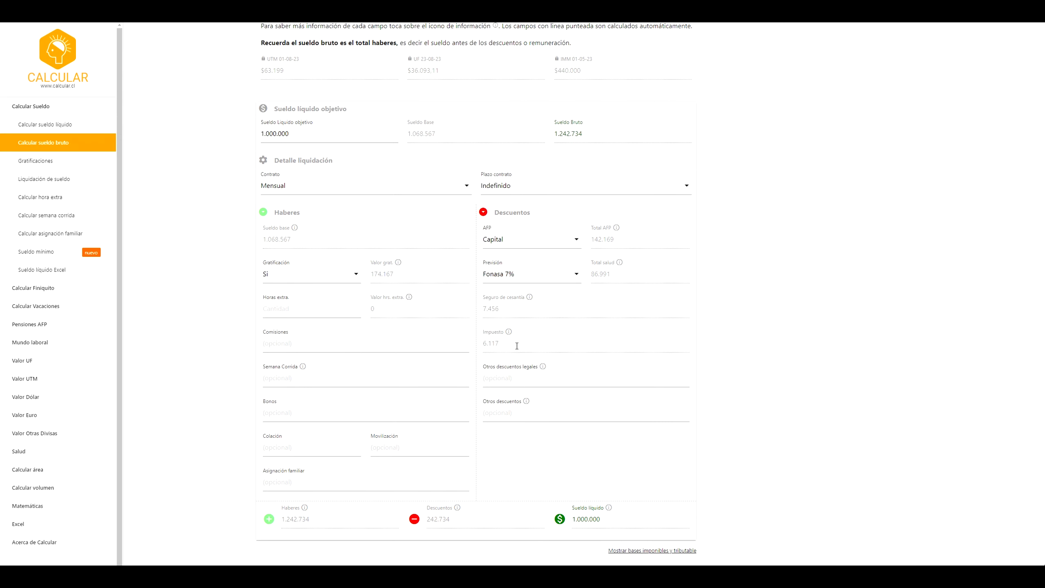
# Examine the Impuesto amount and the Sueldo Bruto that the calculator gives for the target net salary.
pyautogui.moveTo(507, 343); pyautogui.dragTo(484, 347)
pyautogui.click(805, 379)
pyautogui.scroll(-1, 749, 359)
pyautogui.scroll(1, 728, 330)
pyautogui.moveTo(561, 129); pyautogui.dragTo(317, 134)
pyautogui.click(454, 170)
pyautogui.moveTo(559, 125); pyautogui.dragTo(329, 162)
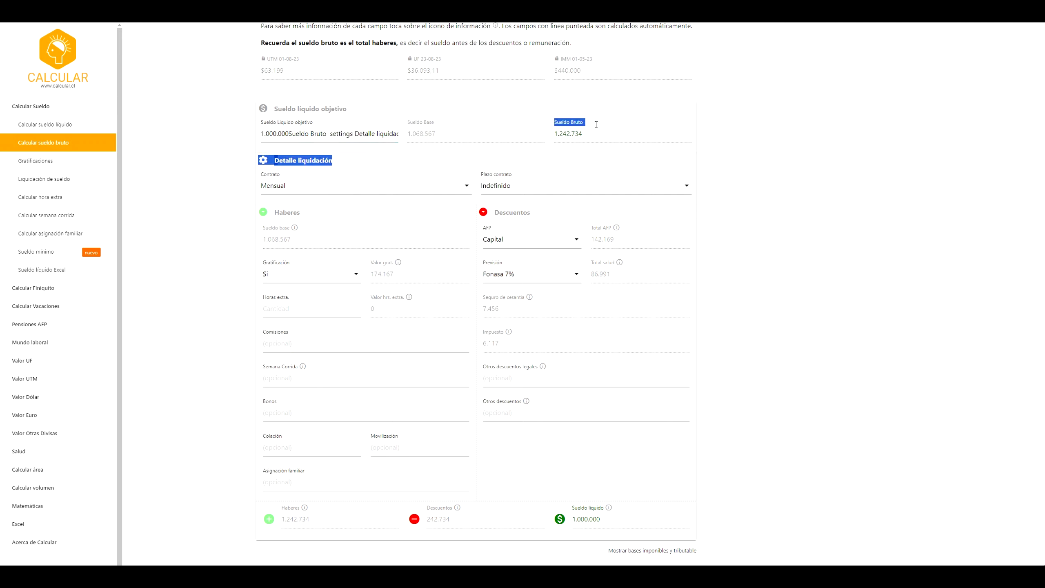
pyautogui.click(768, 171)
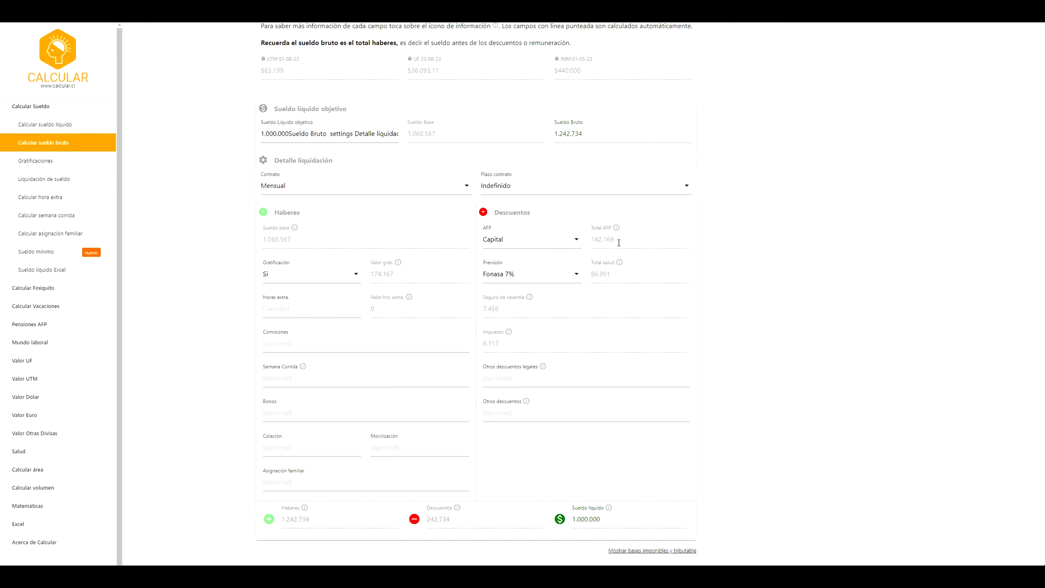
# Examine the Total salud, Seguro de cesantía and Impuesto amounts under Descuentos in the calculator.
pyautogui.moveTo(612, 275); pyautogui.dragTo(588, 277)
pyautogui.click(737, 274)
pyautogui.moveTo(500, 310); pyautogui.dragTo(479, 310)
pyautogui.moveTo(502, 344); pyautogui.dragTo(484, 346)
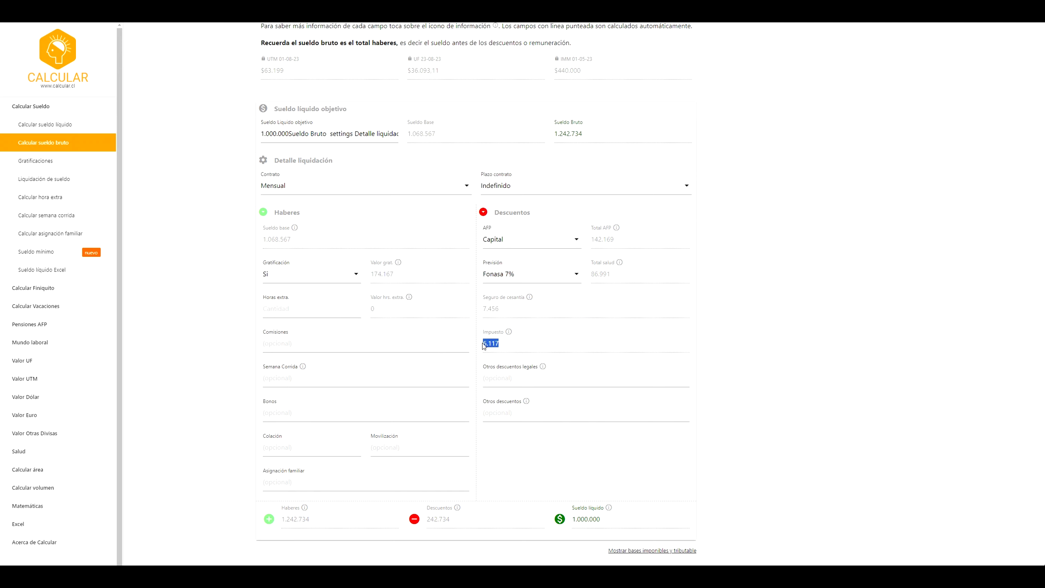
pyautogui.click(782, 403)
pyautogui.scroll(1, 778, 345)
pyautogui.scroll(-1, 777, 345)
pyautogui.moveTo(513, 309)
pyautogui.scroll(-1, 613, 339)
pyautogui.scroll(1, 613, 339)
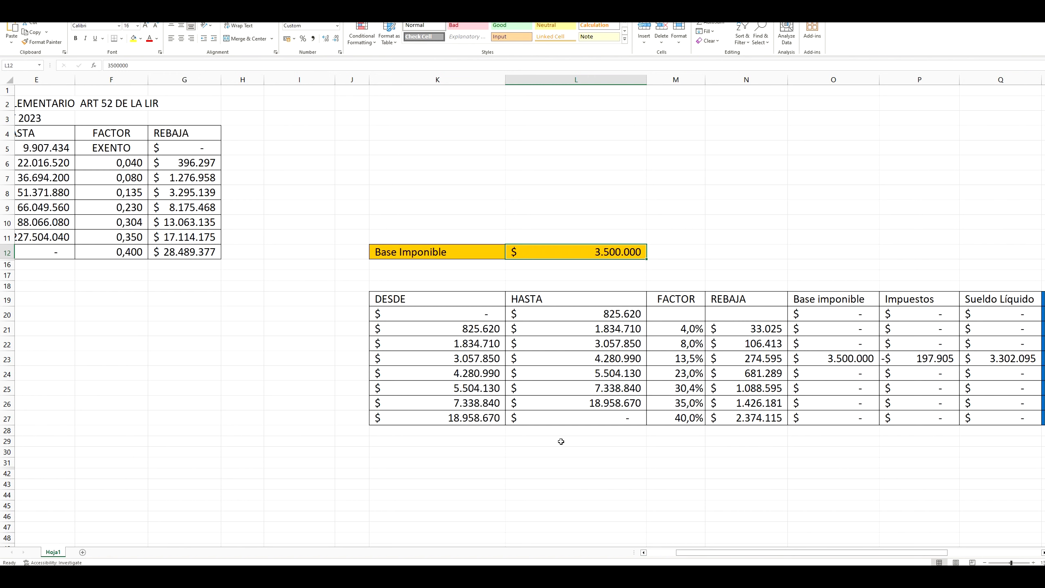
# Return to the Excel sheet and set the Base Imponible in cell L12 to 40.000.000.
pyautogui.write('40.000.00')
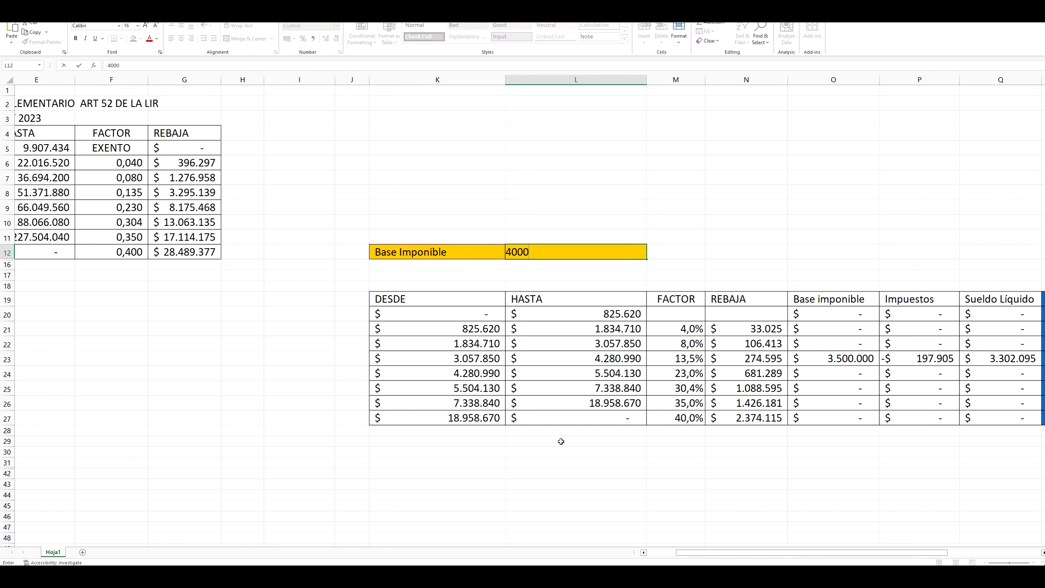
pyautogui.write('0000')
pyautogui.press('Return')
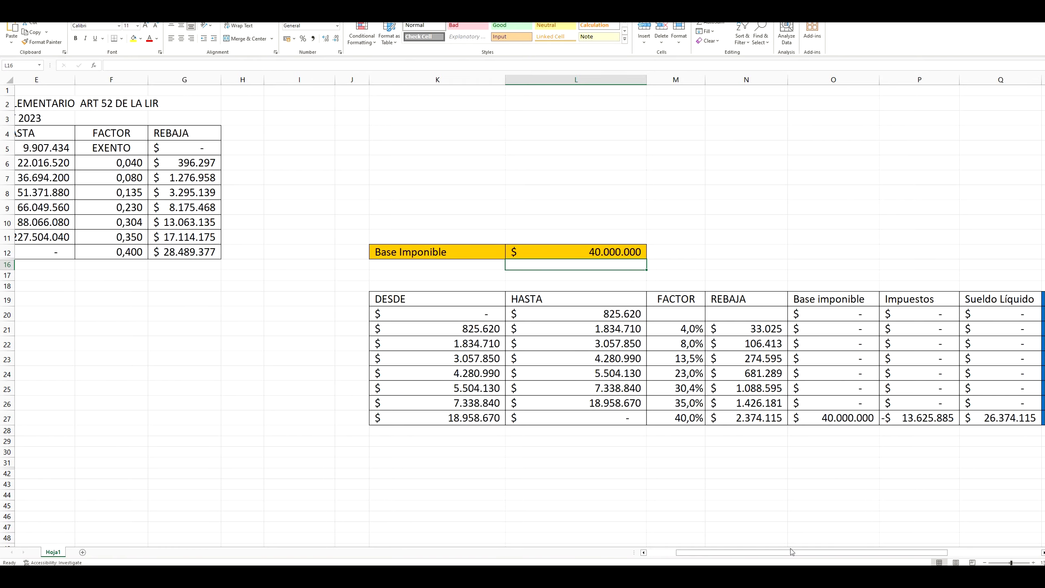
# Inspect the Base imponible, Impuestos and Sueldo Líquido formulas in row 27 for the 40,0% bracket.
pyautogui.moveTo(810, 553); pyautogui.dragTo(868, 552)
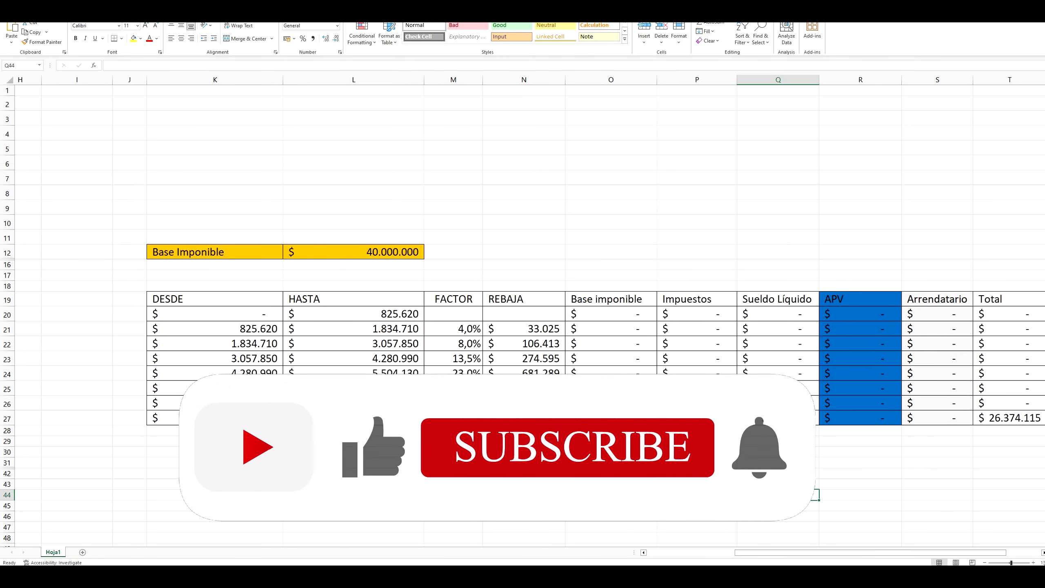
pyautogui.click(611, 441)
pyautogui.click(612, 418)
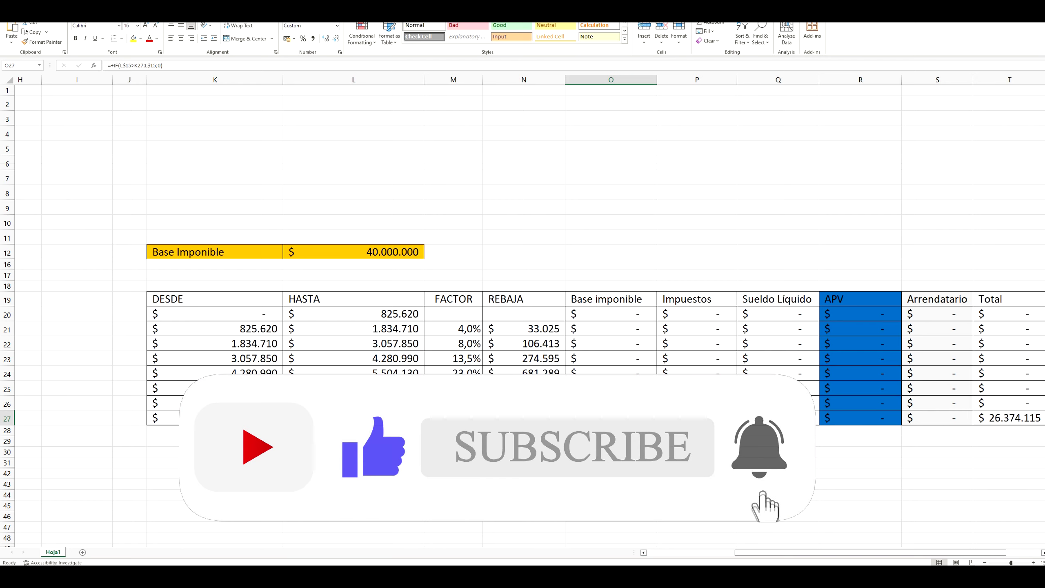
pyautogui.click(697, 418)
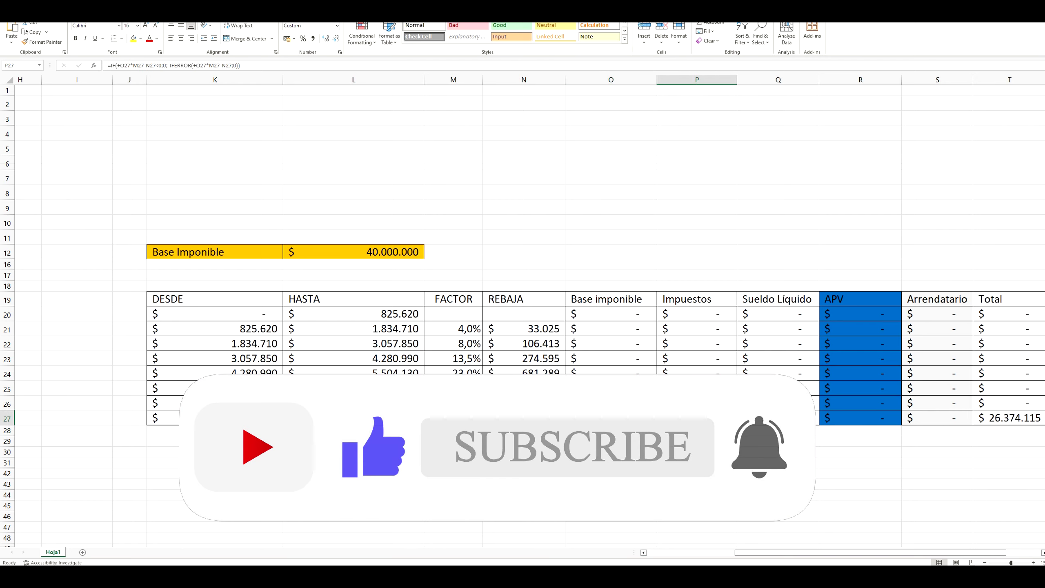
pyautogui.click(778, 418)
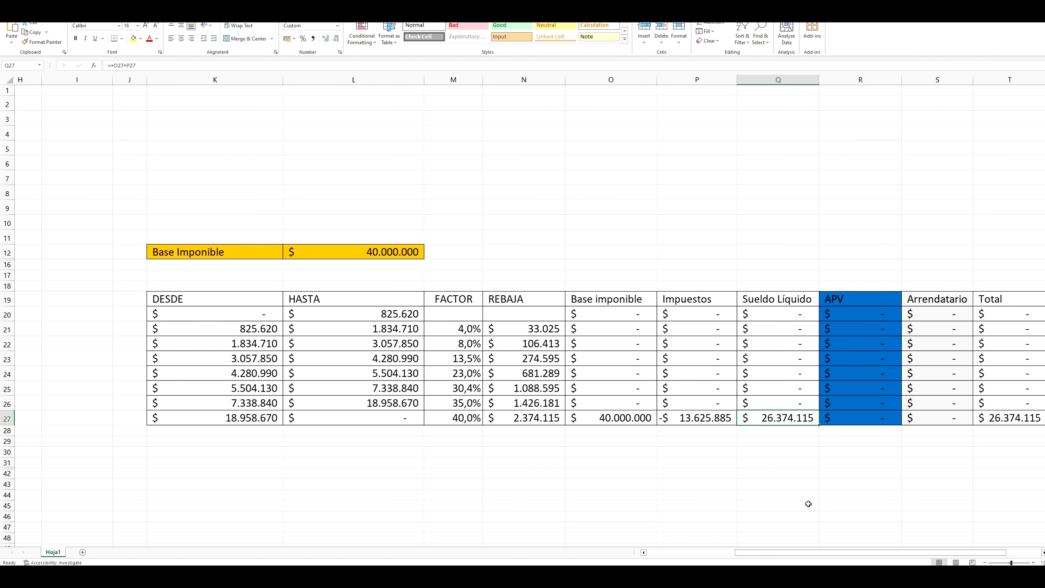
# Review the APV, Arrendatario and Total columns of the monthly table.
pyautogui.scroll(-1, 808, 504)
pyautogui.hscroll(2, 809, 503)
pyautogui.click(786, 474)
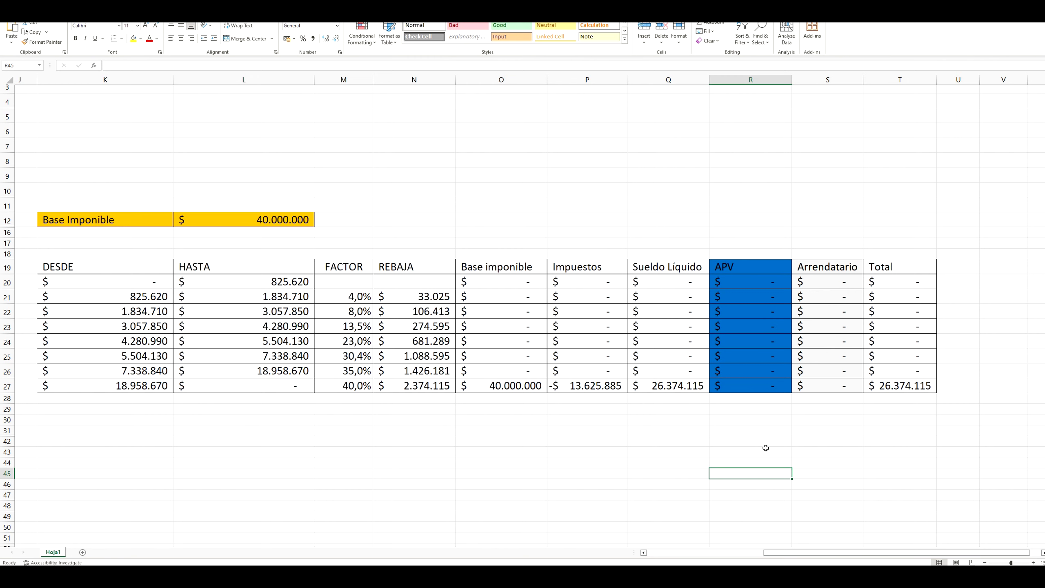
pyautogui.scroll(1, 858, 451)
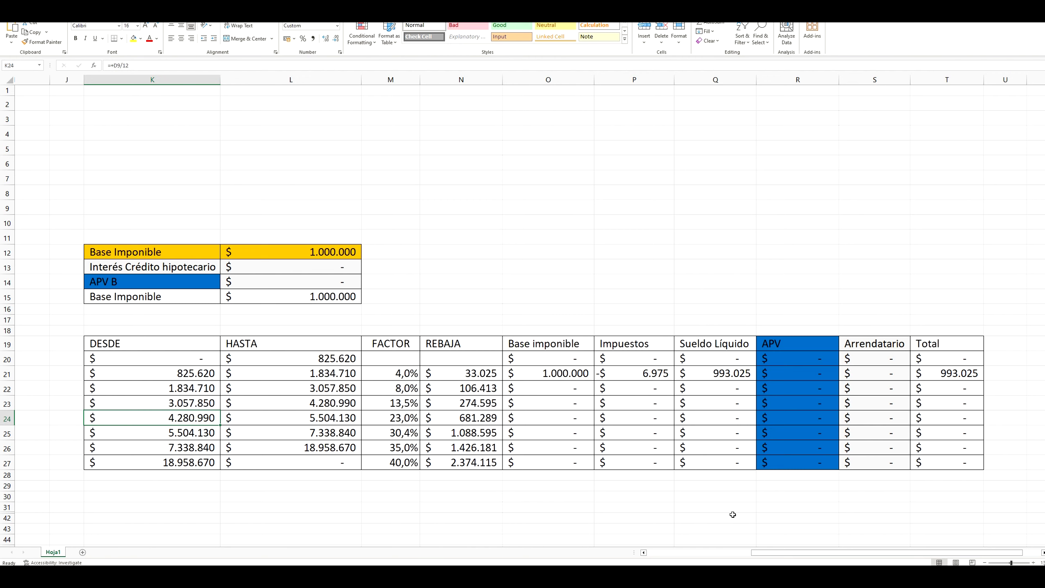
# Set the Base Imponible in cell L12 to 1.500.000.
pyautogui.click(362, 323)
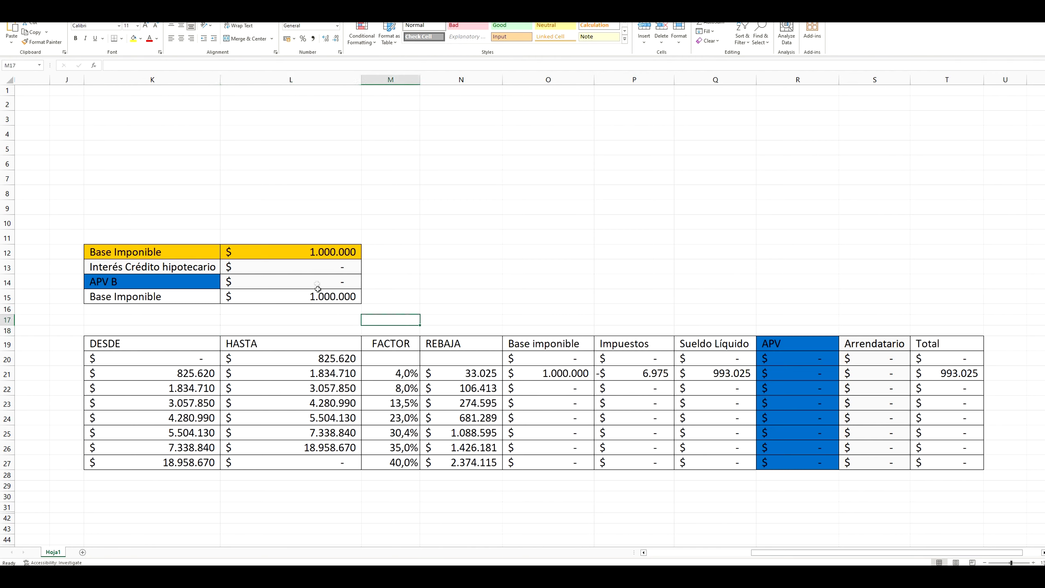
pyautogui.click(317, 252)
pyautogui.write('1500')
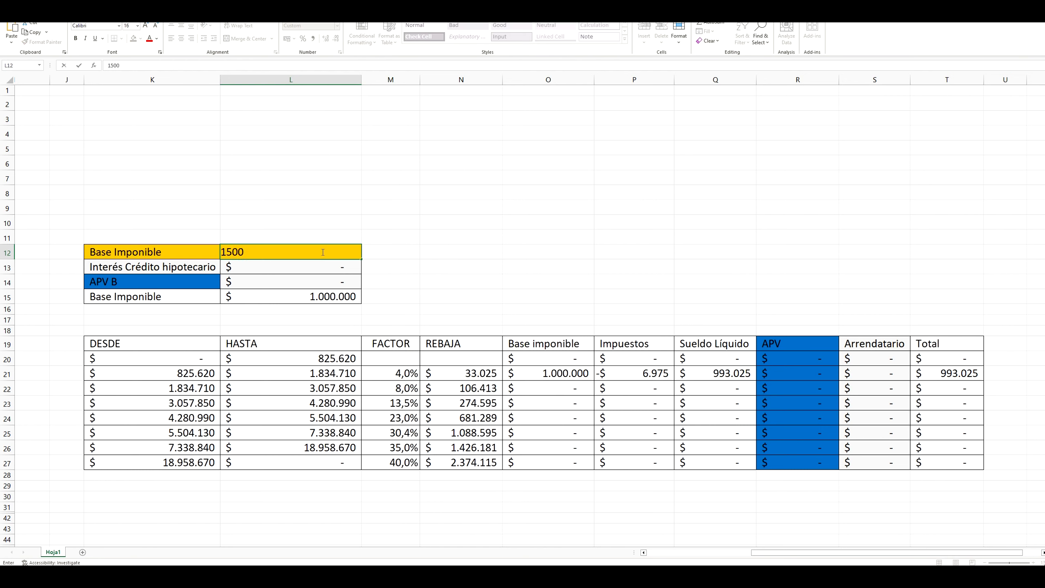
pyautogui.press('Return')
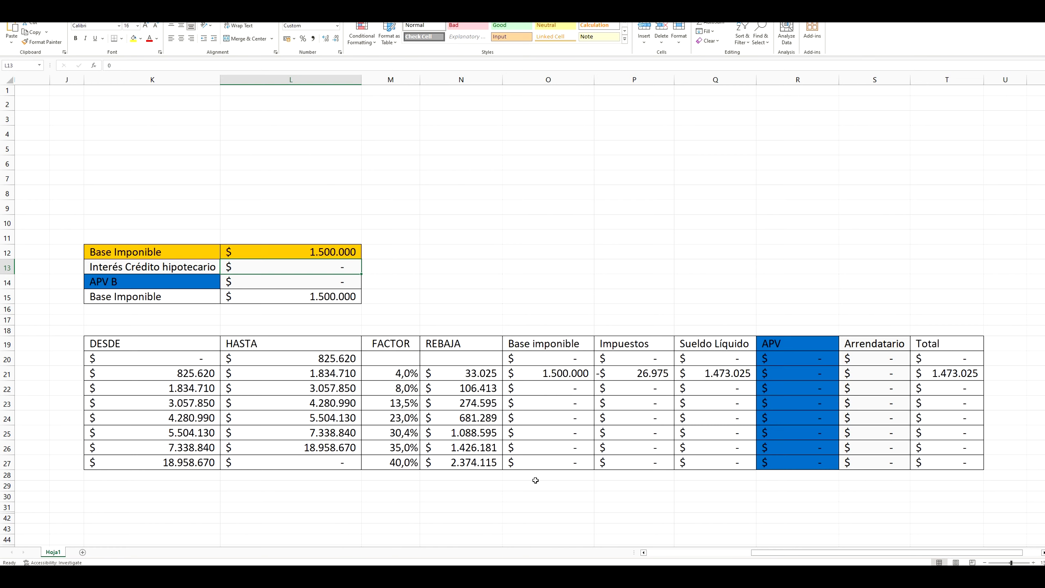
# Set the APV B amount in cell L14 to 200.000.
pyautogui.click(565, 309)
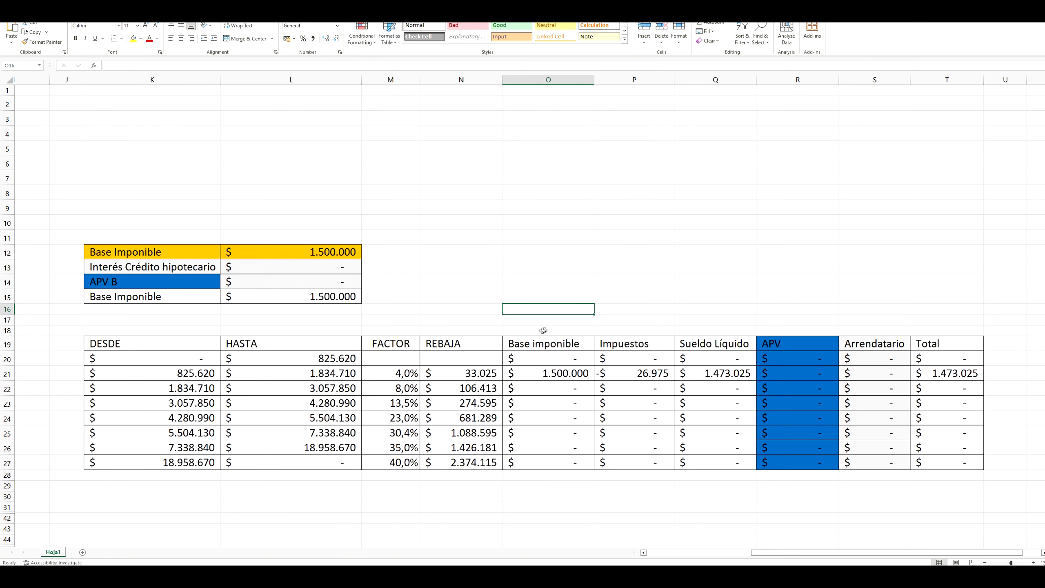
pyautogui.click(323, 321)
pyautogui.click(382, 317)
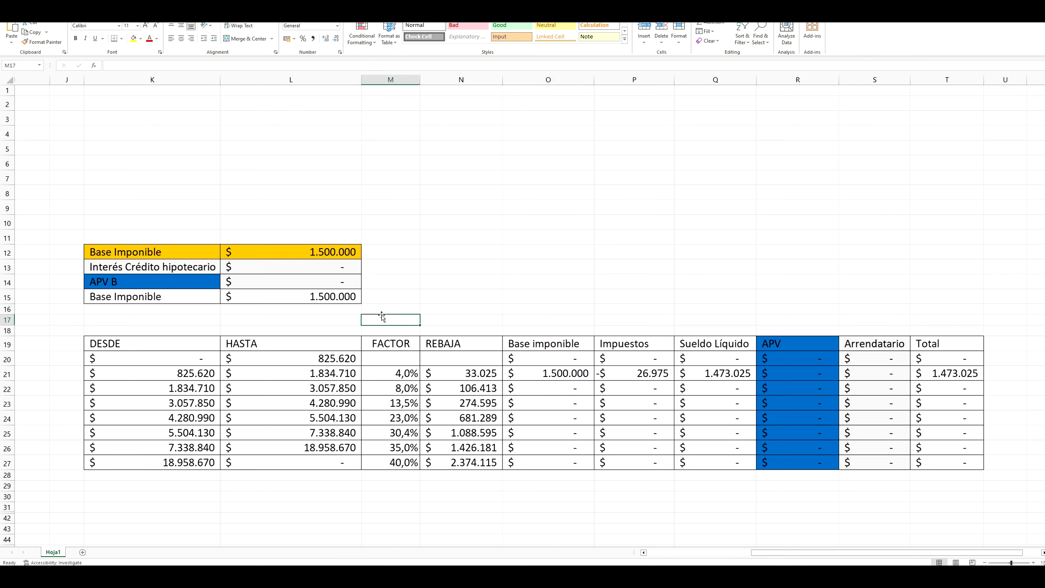
pyautogui.click(294, 321)
pyautogui.click(327, 282)
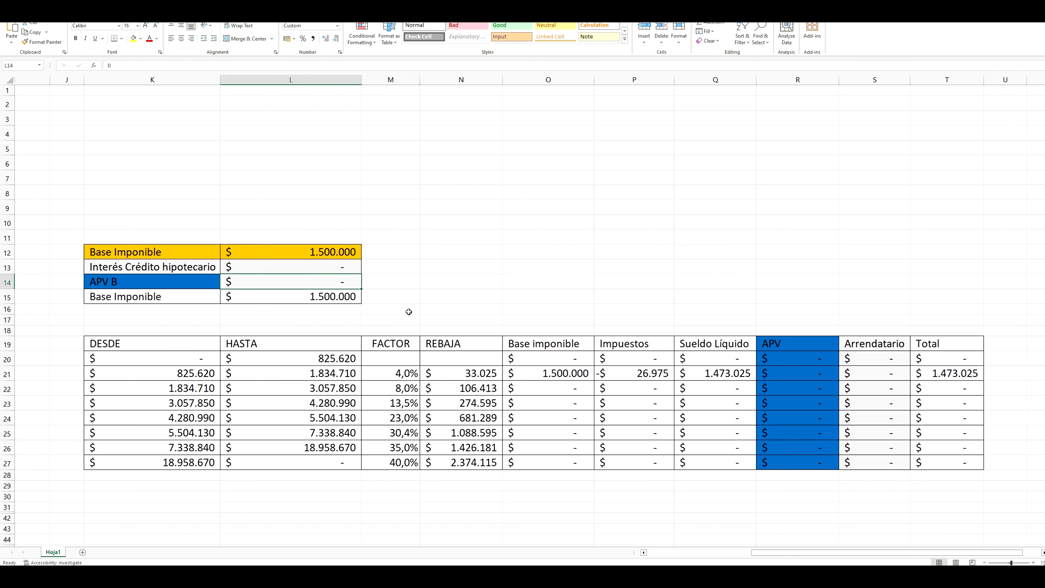
pyautogui.write('200.')
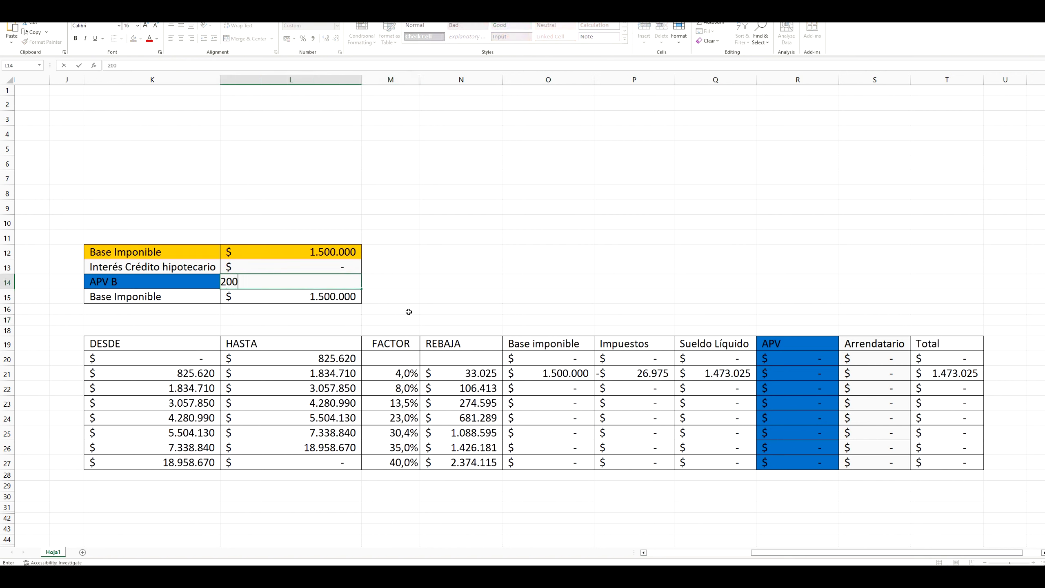
pyautogui.write('000')
pyautogui.press('Return')
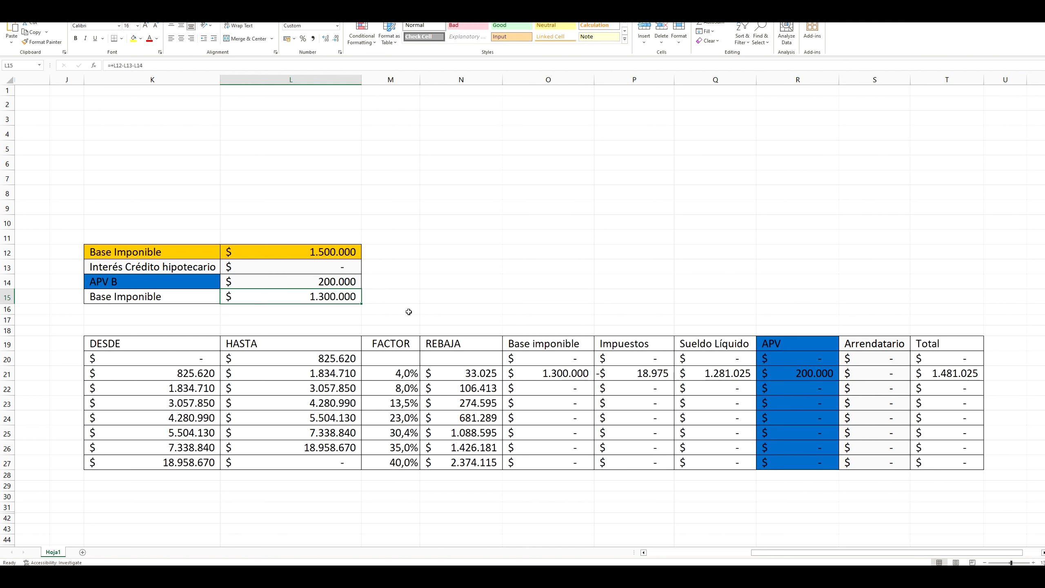
# Compare the Impuestos in row 21 with and without the APV B amount by undoing and redoing its entry.
pyautogui.click(636, 374)
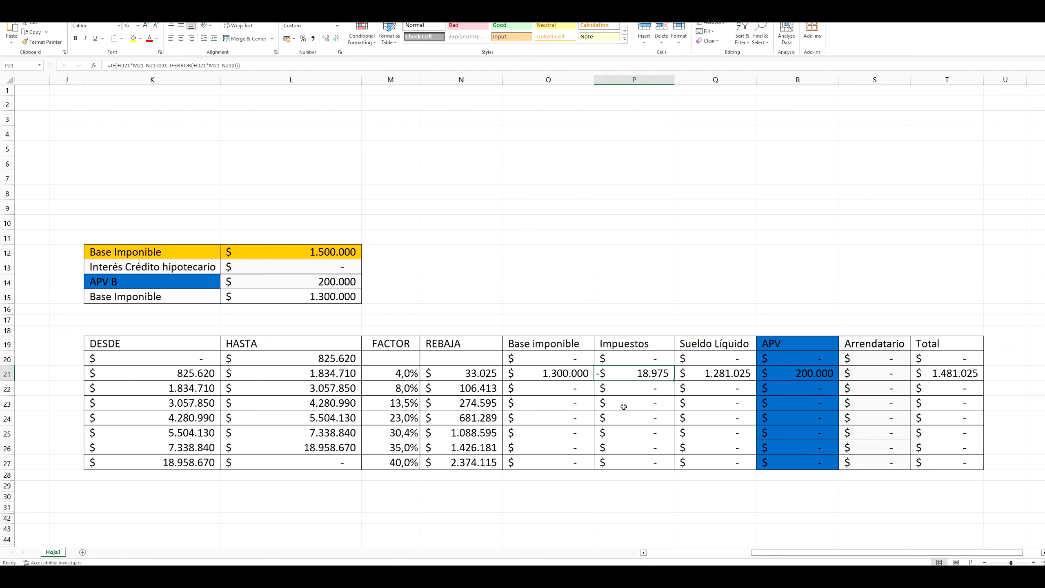
pyautogui.hotkey('ctrl', 'z')
pyautogui.hotkey('ctrl', 'y')
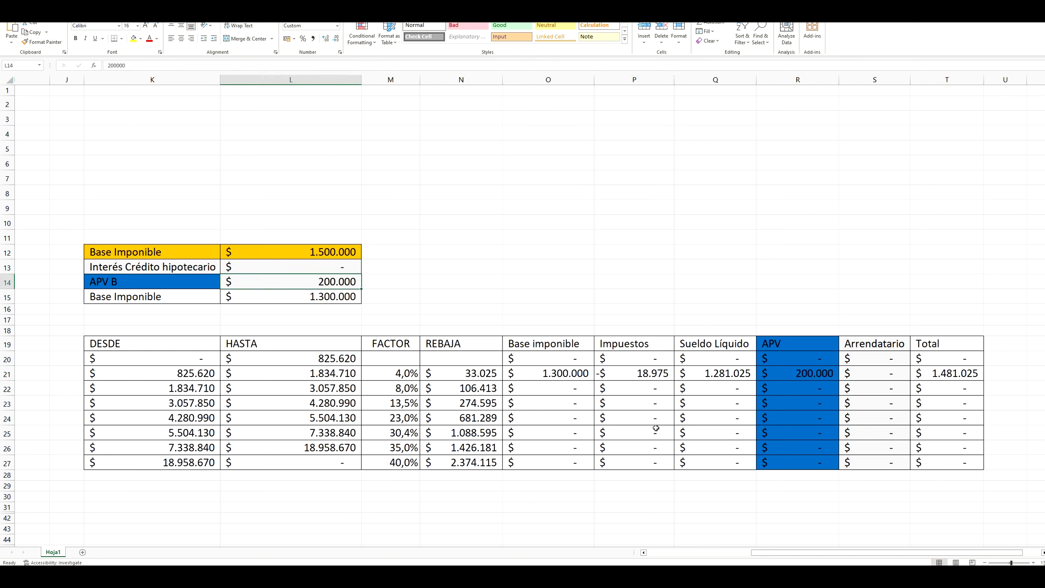
pyautogui.hotkey('ctrl', 'z')
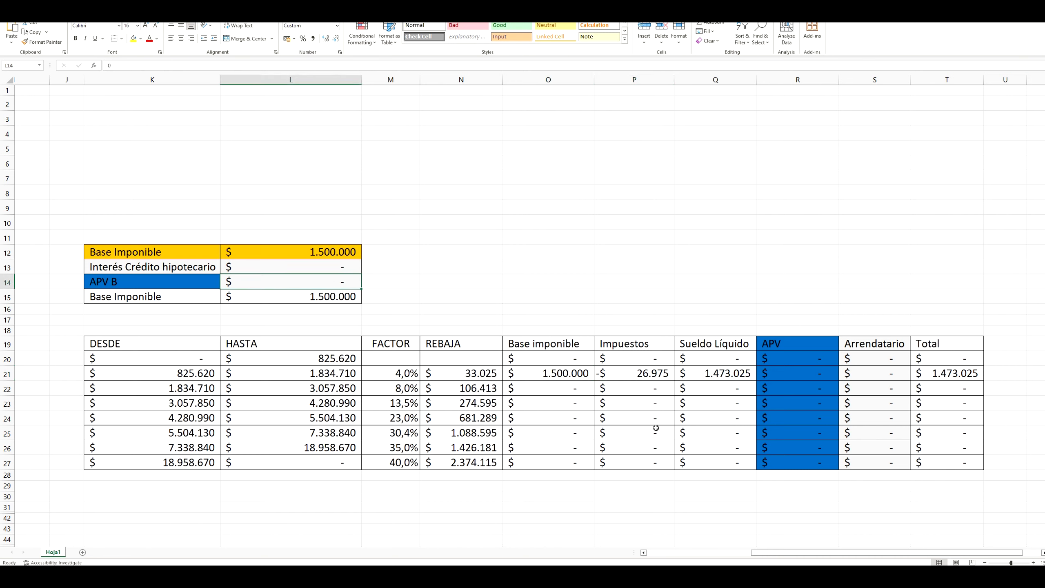
pyautogui.hotkey('ctrl', 'y')
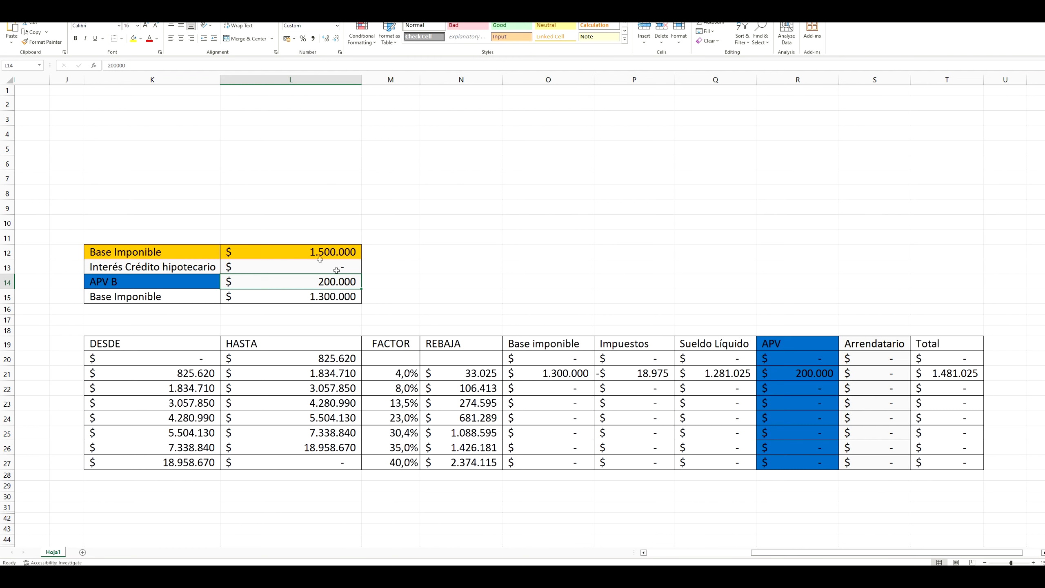
# Set the Base Imponible in cell L12 to 3.500.000 and clear the APV B amount in cell L14.
pyautogui.press('Up')
pyautogui.press('Up')
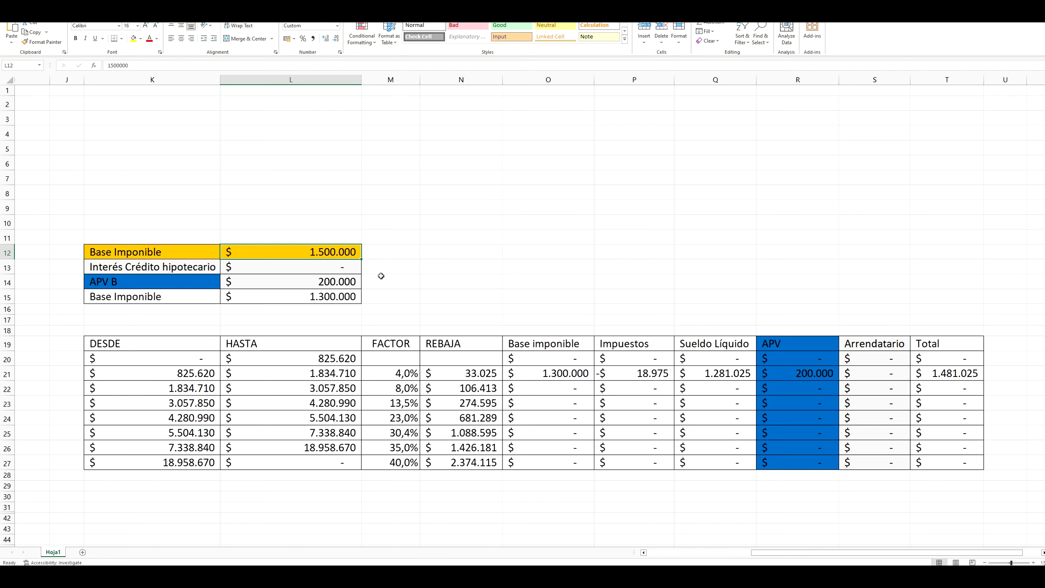
pyautogui.write('3')
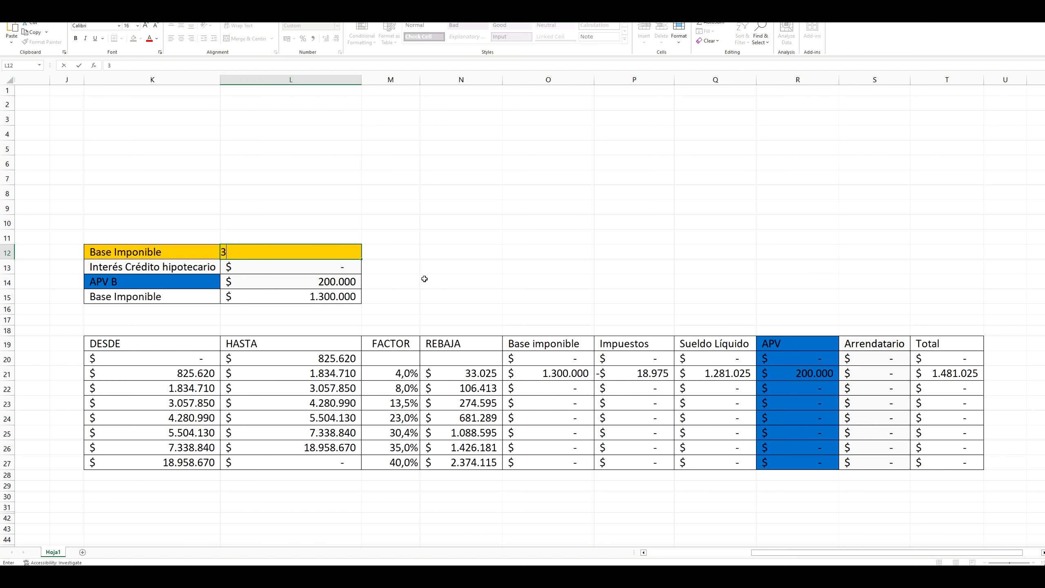
pyautogui.write('.500.')
pyautogui.write('00000')
pyautogui.press('Return')
pyautogui.press('Return')
pyautogui.press('Delete')
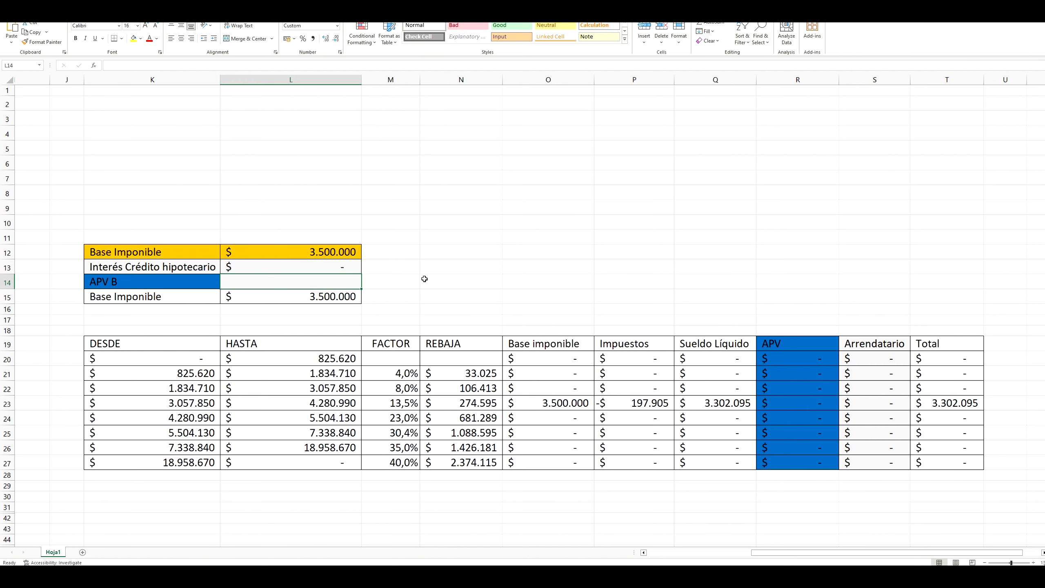
# Inspect the Impuestos formula in row 23 for the 13,5% bracket.
pyautogui.press('Down')
pyautogui.press('Down')
pyautogui.press('Down')
pyautogui.press('Down')
pyautogui.press('Down')
pyautogui.press('Down')
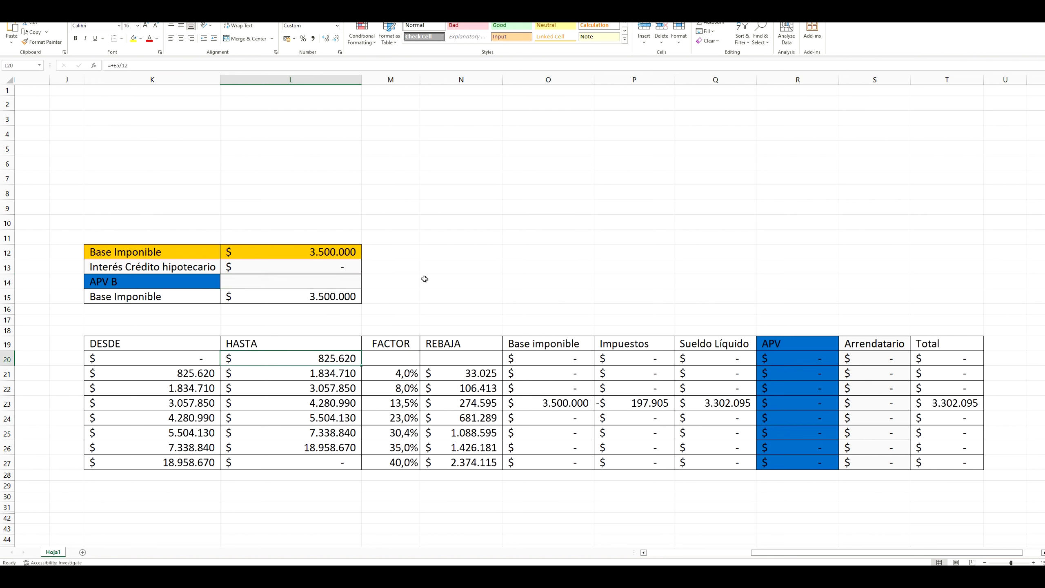
pyautogui.click(658, 406)
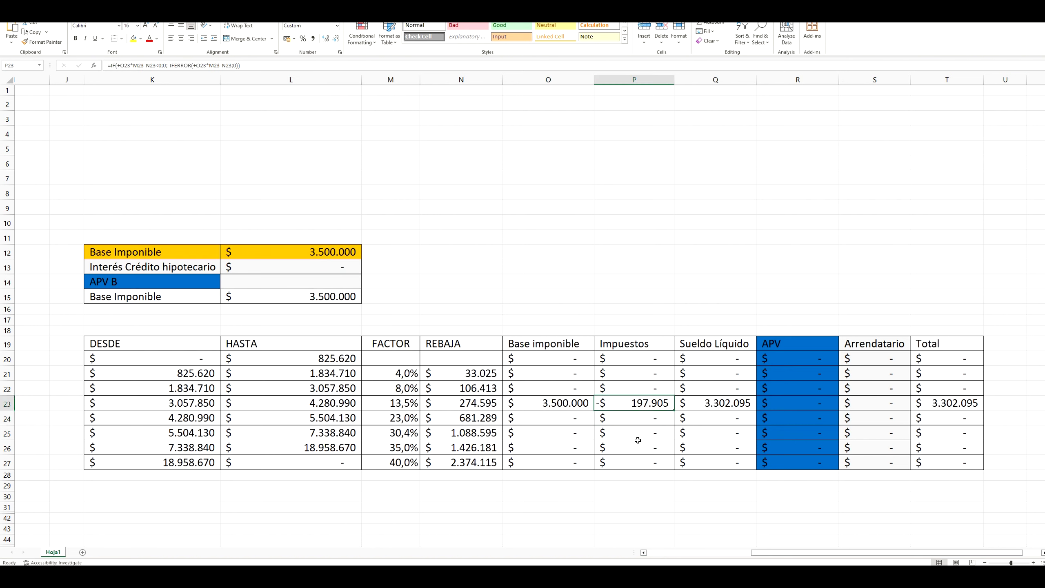
# Set the APV B amount in cell L14 to 200.000, undoing and redoing the entry to compare the tax.
pyautogui.click(294, 282)
pyautogui.write('200')
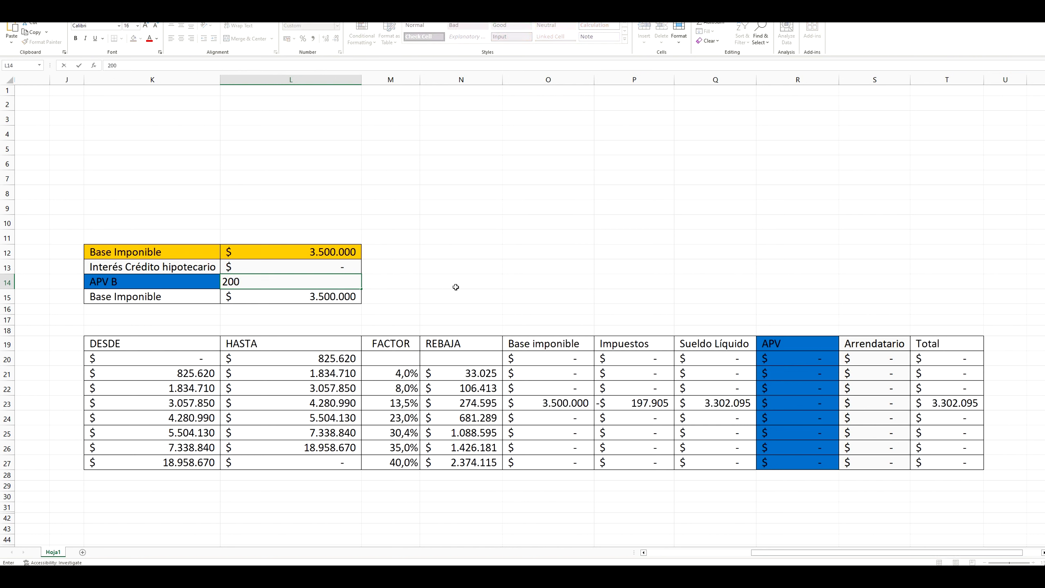
pyautogui.write('.000')
pyautogui.press('Return')
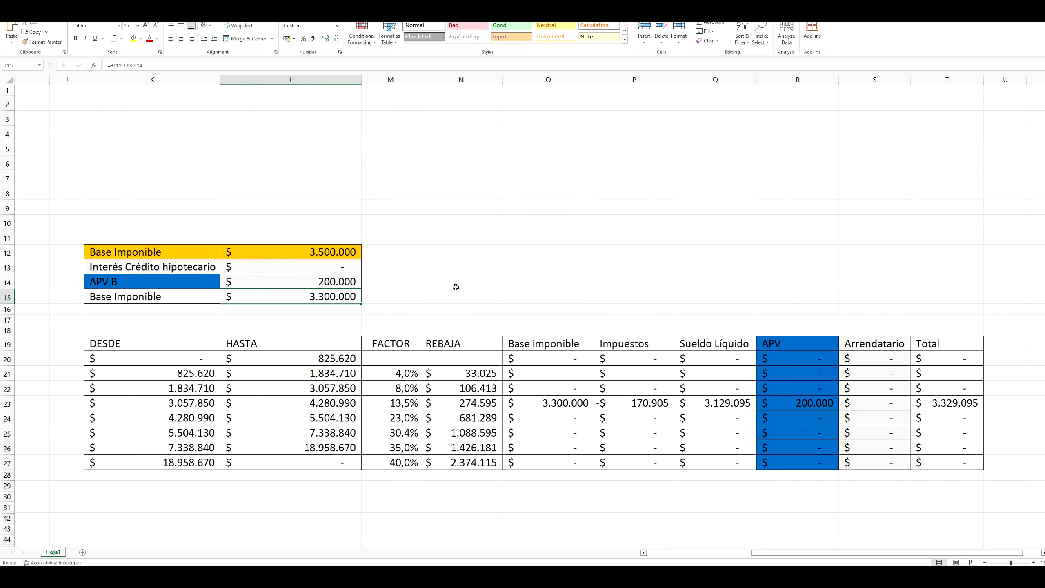
pyautogui.hotkey('ctrl', 'z')
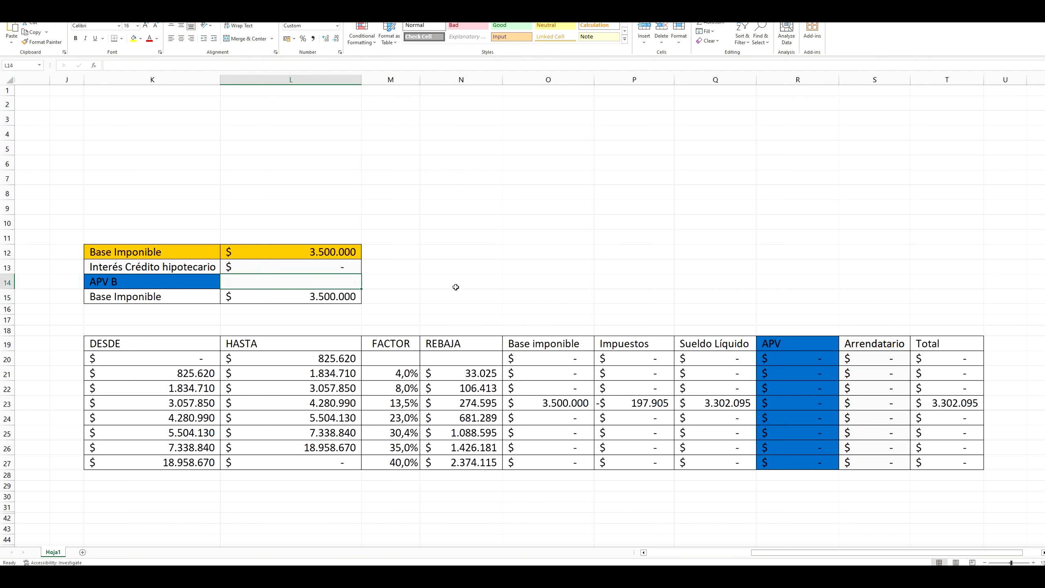
pyautogui.hotkey('ctrl', 'y')
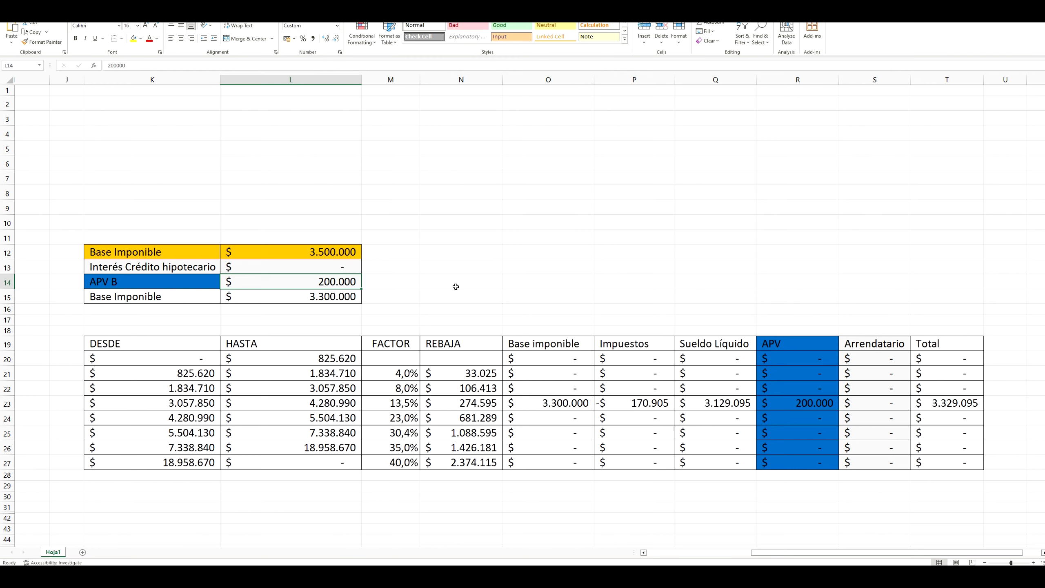
# Set the APV B amount in cell L14 to 1.000.000.
pyautogui.write('1')
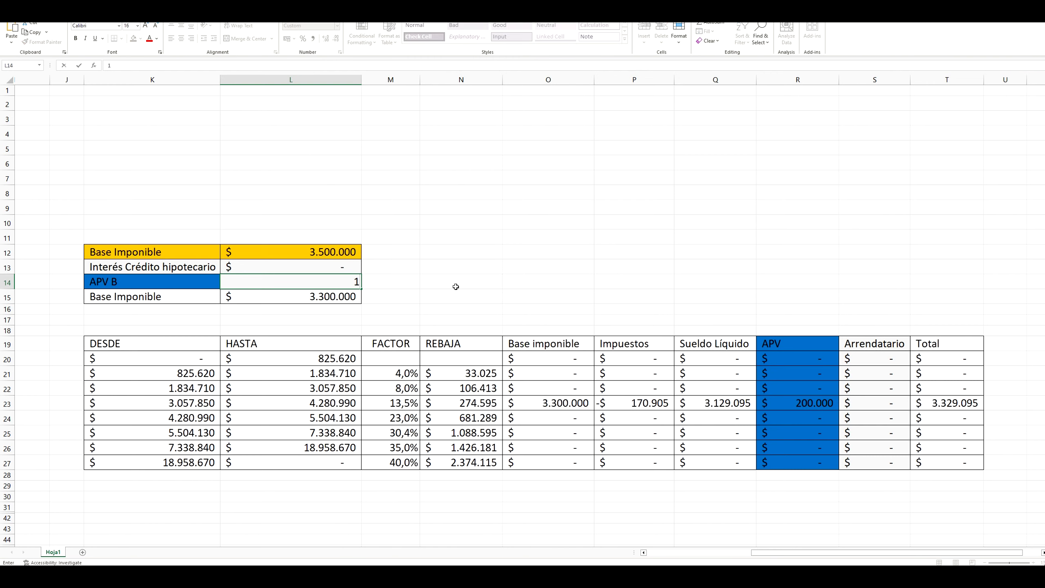
pyautogui.write('000000')
pyautogui.press('Return')
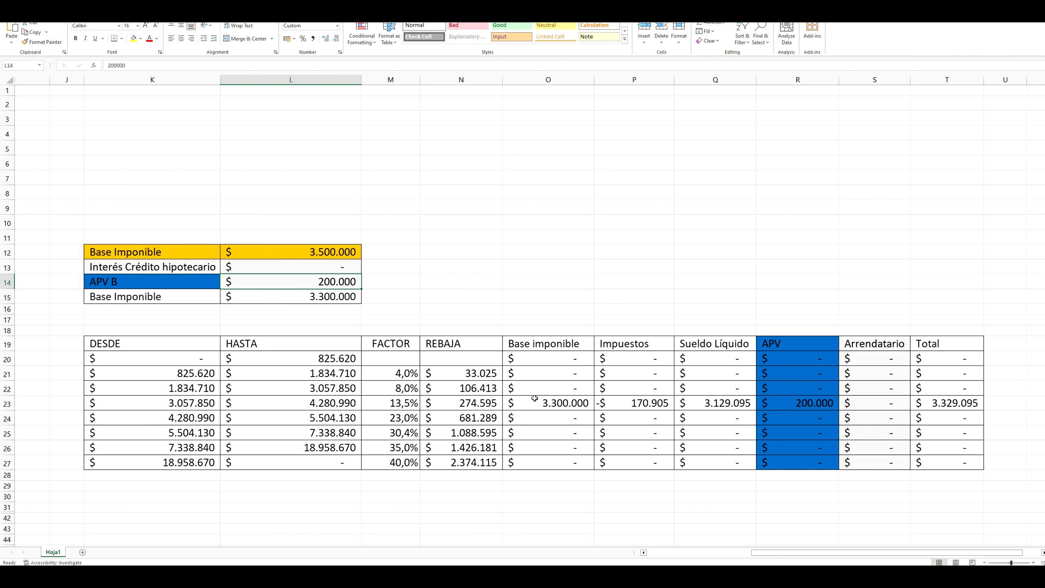
# Compare the tax and FACTOR in rows 22 and 23 by undoing and redoing the successive APV B amounts.
pyautogui.hotkey('ctrl', 'z')
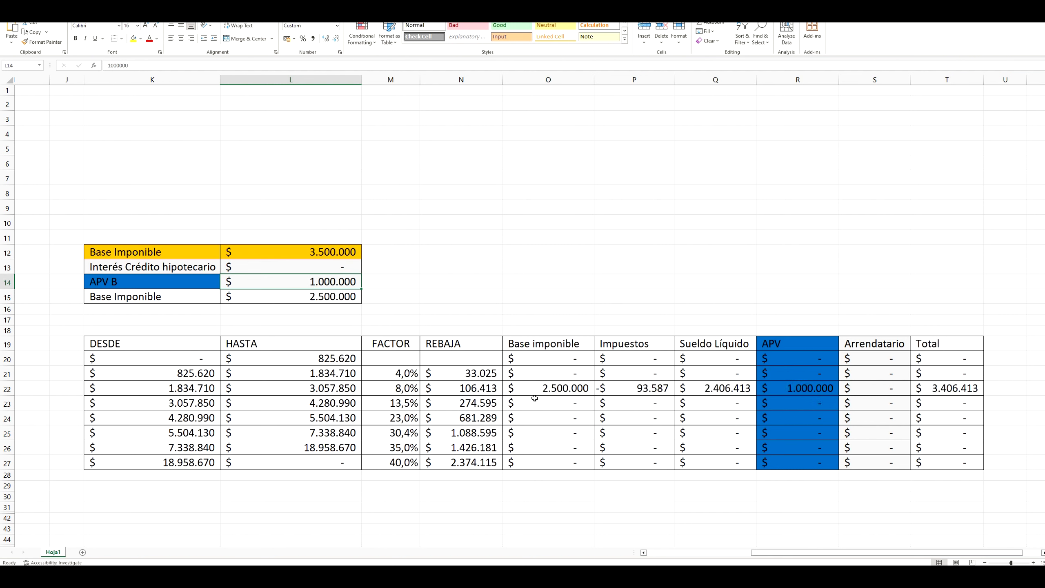
pyautogui.hotkey('ctrl', 'y')
pyautogui.hotkey('ctrl', 'z')
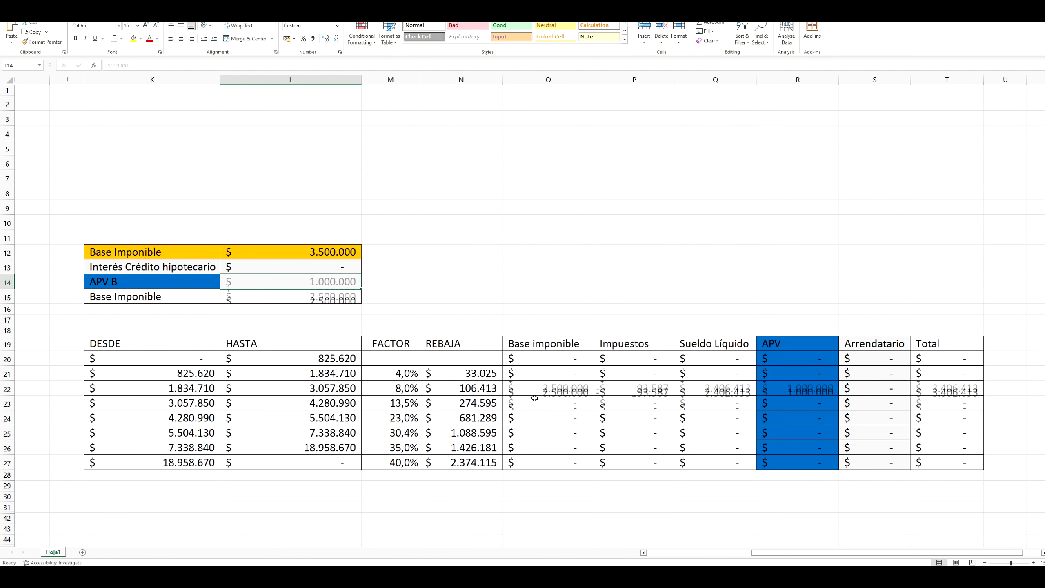
pyautogui.hotkey('ctrl', 'z')
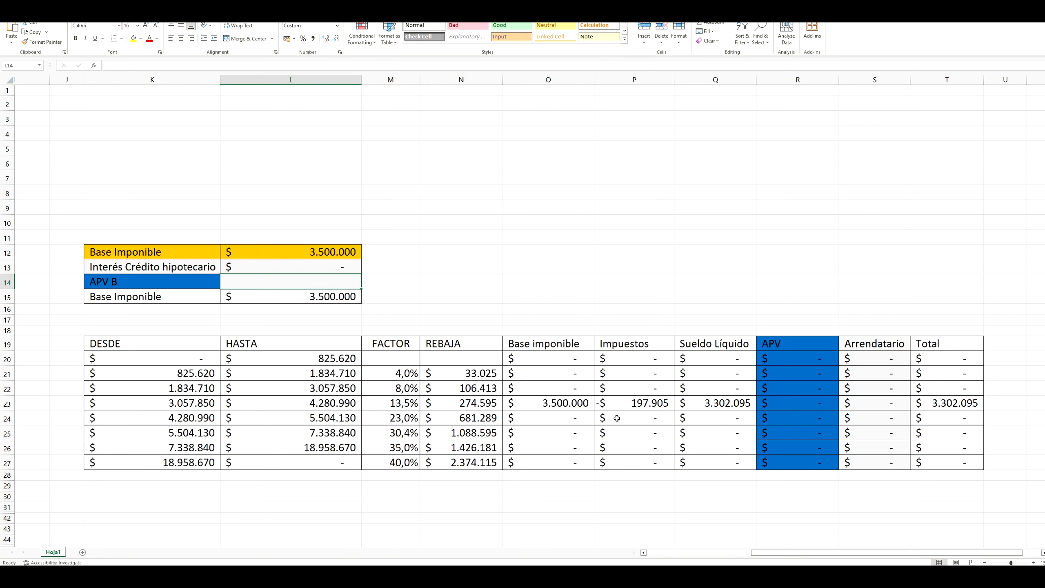
pyautogui.click(634, 404)
pyautogui.click(530, 405)
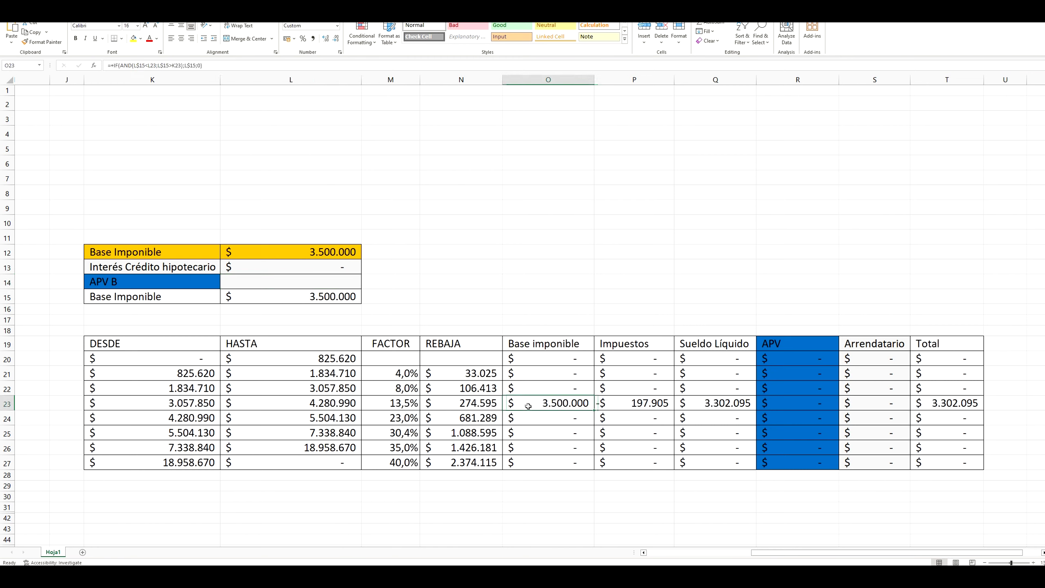
pyautogui.click(386, 404)
pyautogui.click(484, 484)
pyautogui.hotkey('ctrl', 'y')
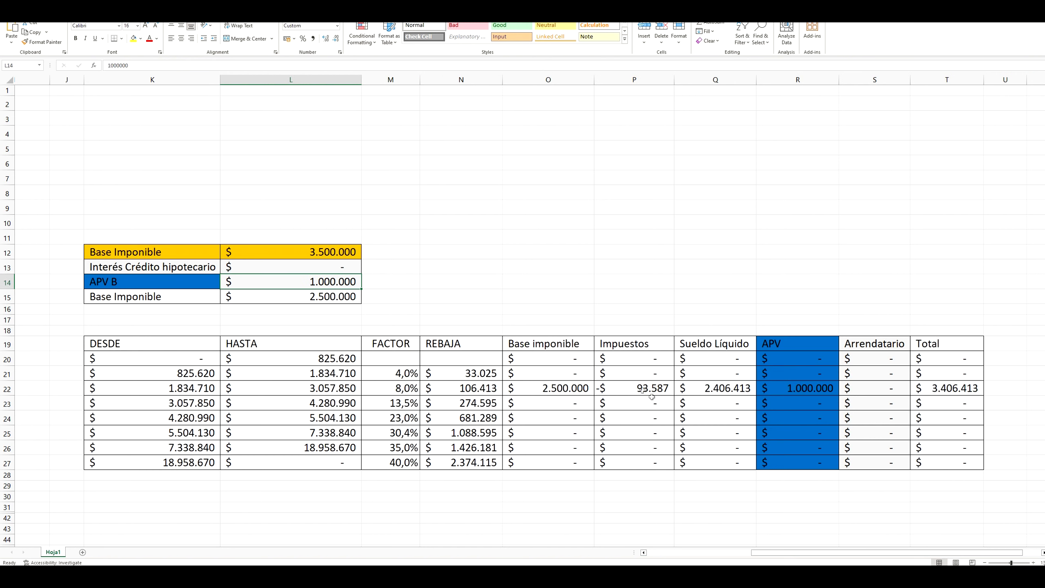
pyautogui.click(406, 391)
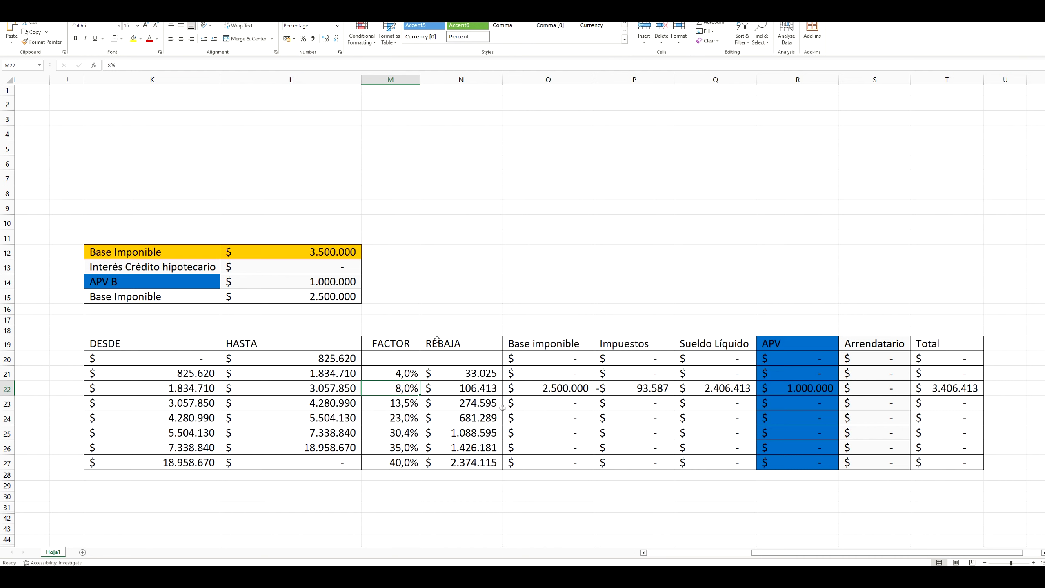
# Set the Base Imponible in cell L12 to 1.500.000.
pyautogui.click(306, 252)
pyautogui.write('1500000')
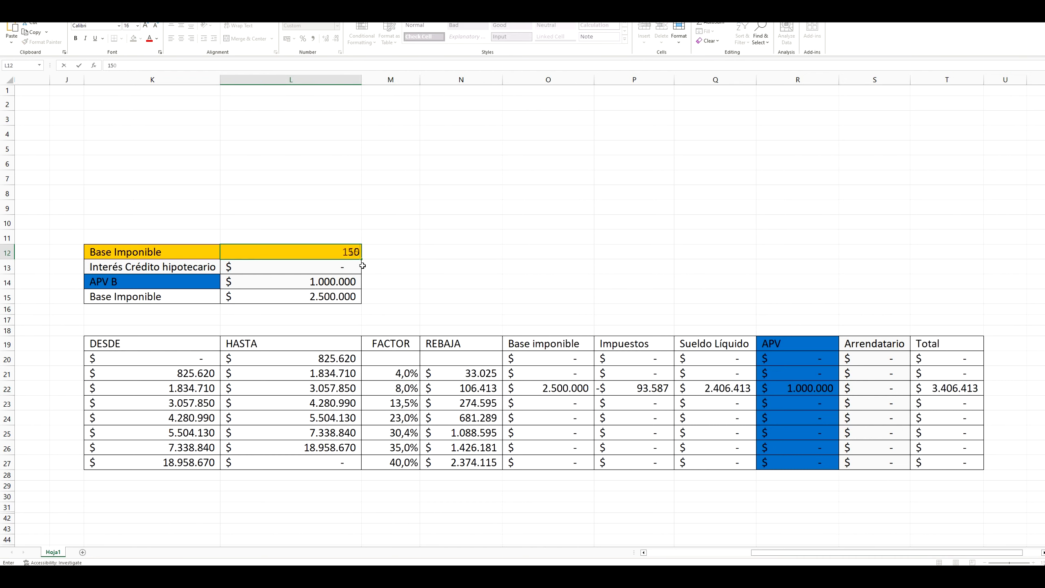
pyautogui.press('Return')
pyautogui.press('Return')
pyautogui.press('Up')
pyautogui.press('Up')
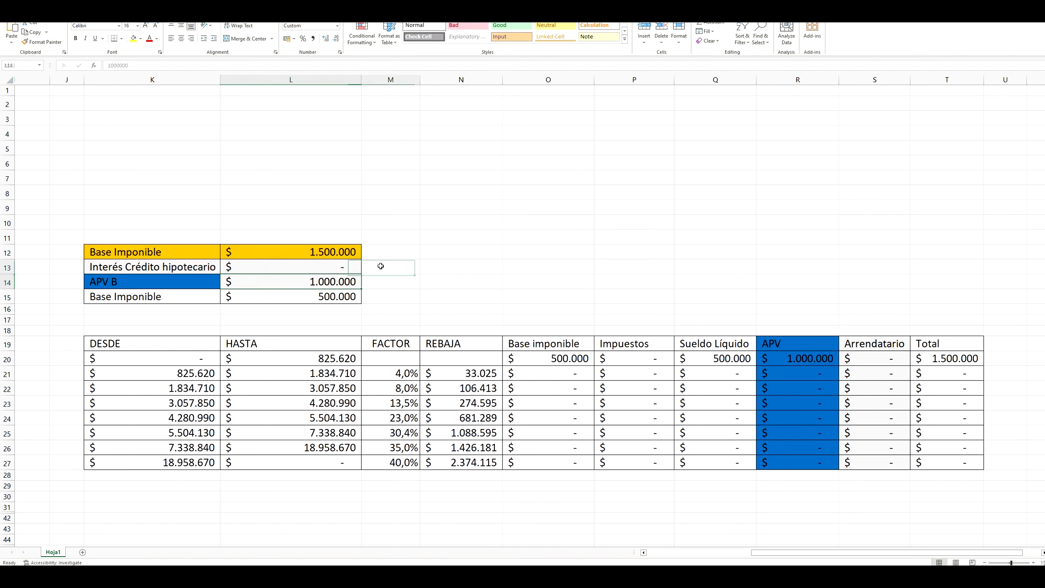
# Review the APV B amount and the exempt bracket in row 20, from HASTA to Total.
pyautogui.click(332, 280)
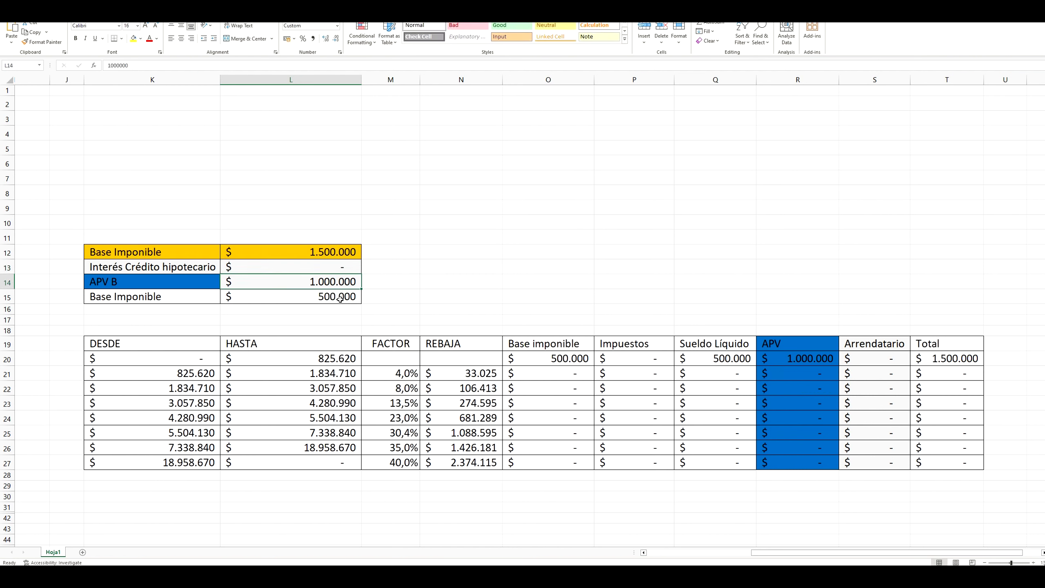
pyautogui.click(483, 292)
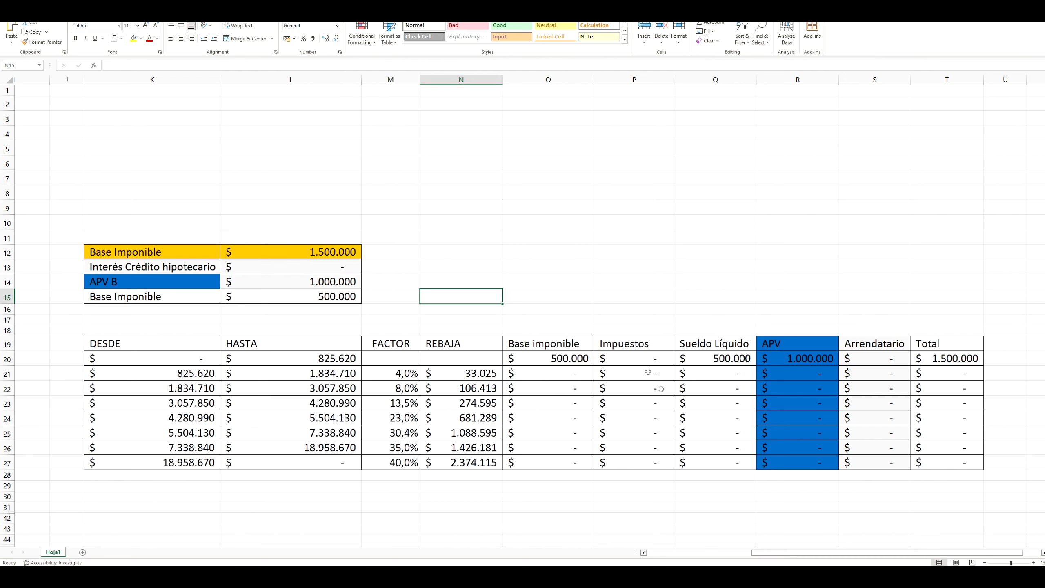
pyautogui.moveTo(301, 354); pyautogui.dragTo(947, 359)
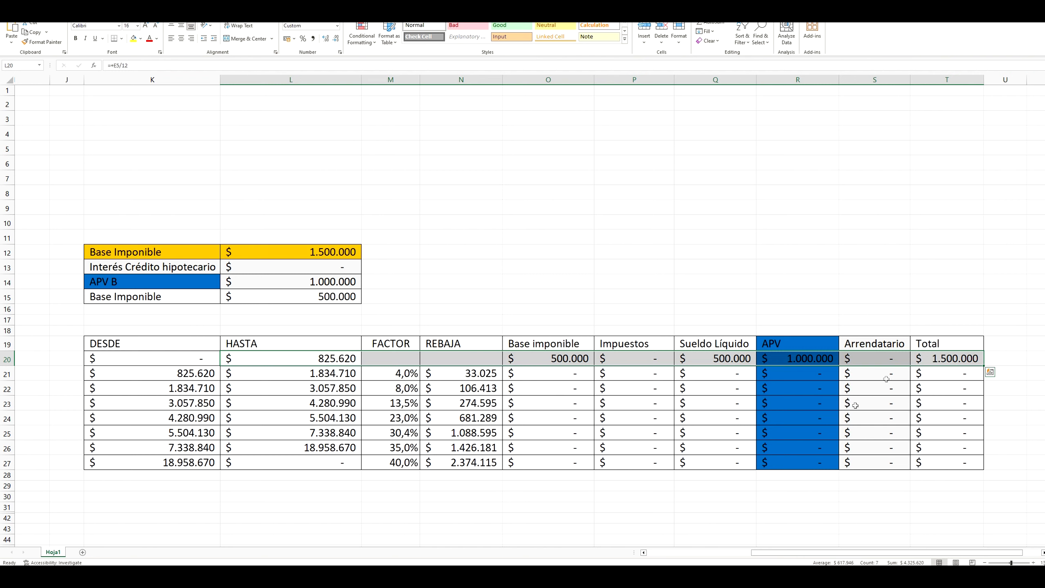
pyautogui.click(635, 488)
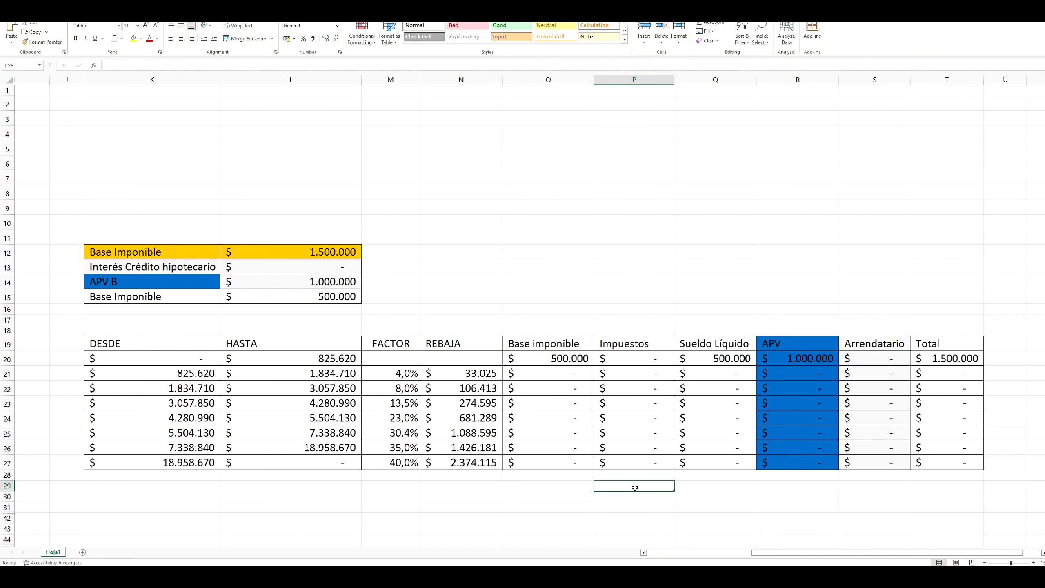
# Set the APV B amount in cell L14 back to 200.000.
pyautogui.click(335, 286)
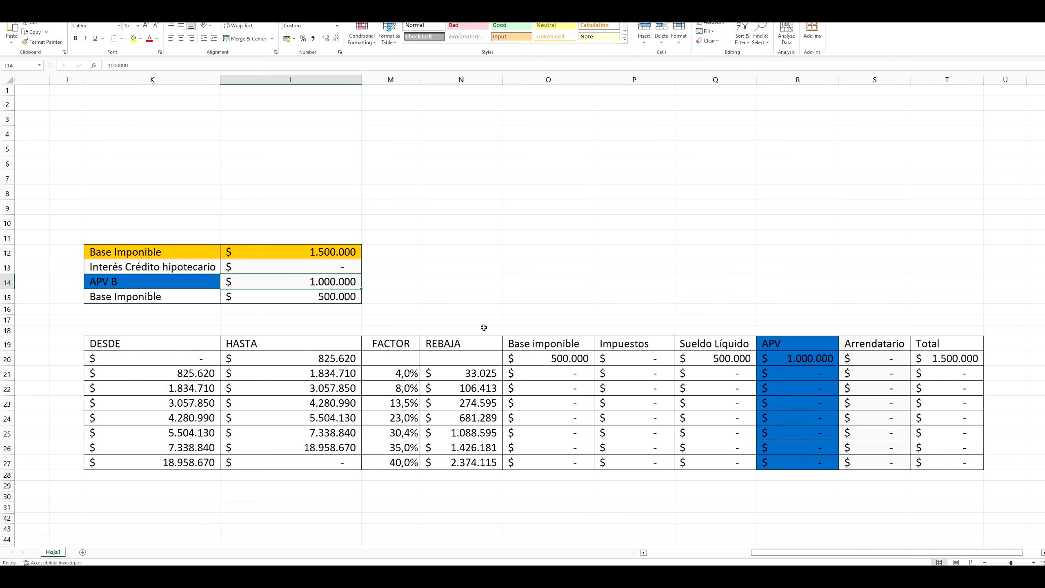
pyautogui.write('200.00')
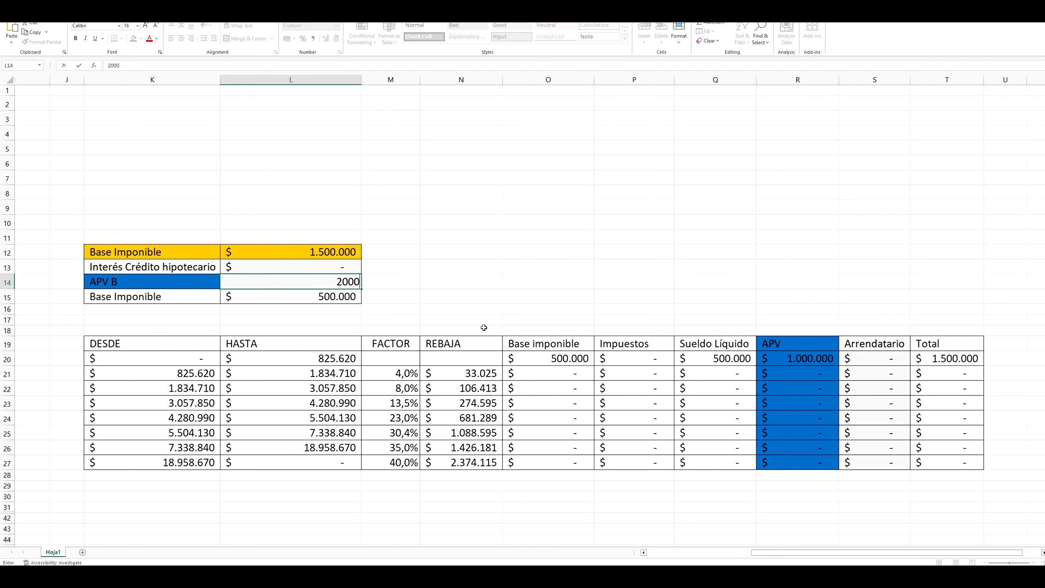
pyautogui.write('0')
pyautogui.press('Return')
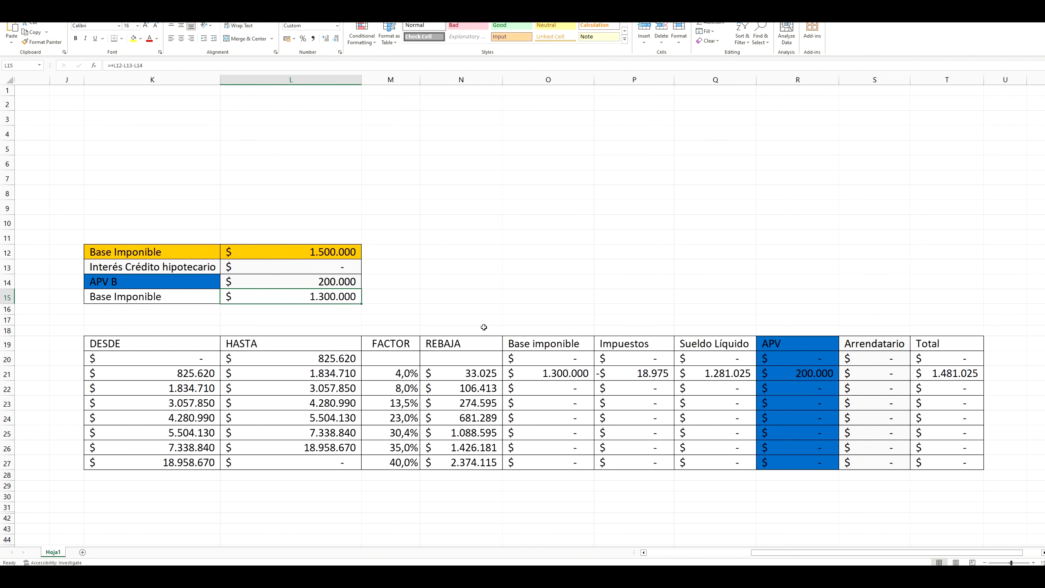
# Unhide the rows between 31 and 42 to reveal the mortgage calculation below the monthly table.
pyautogui.moveTo(7, 509); pyautogui.dragTo(7, 518)
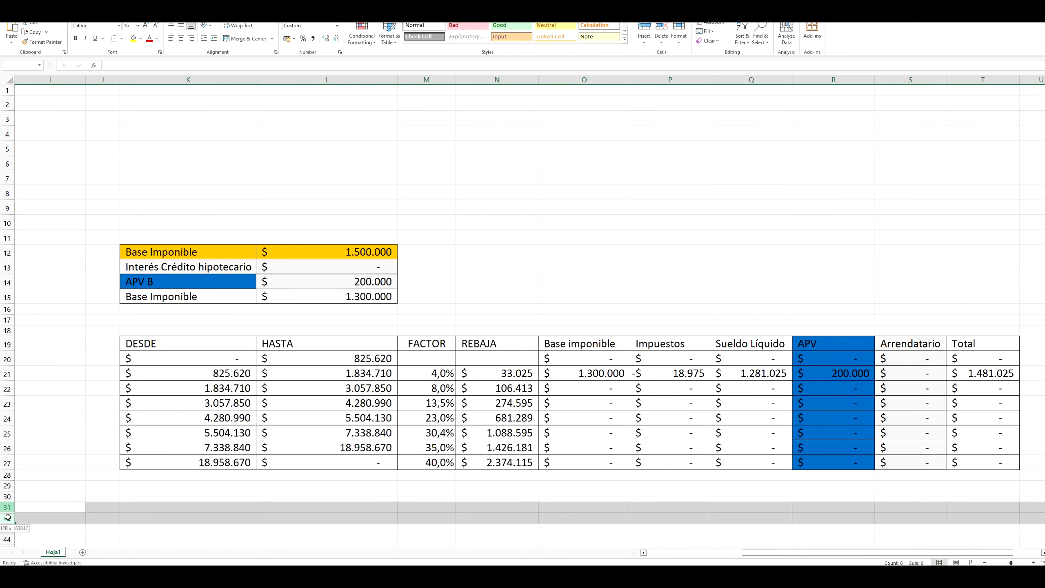
pyautogui.rightClick(8, 517)
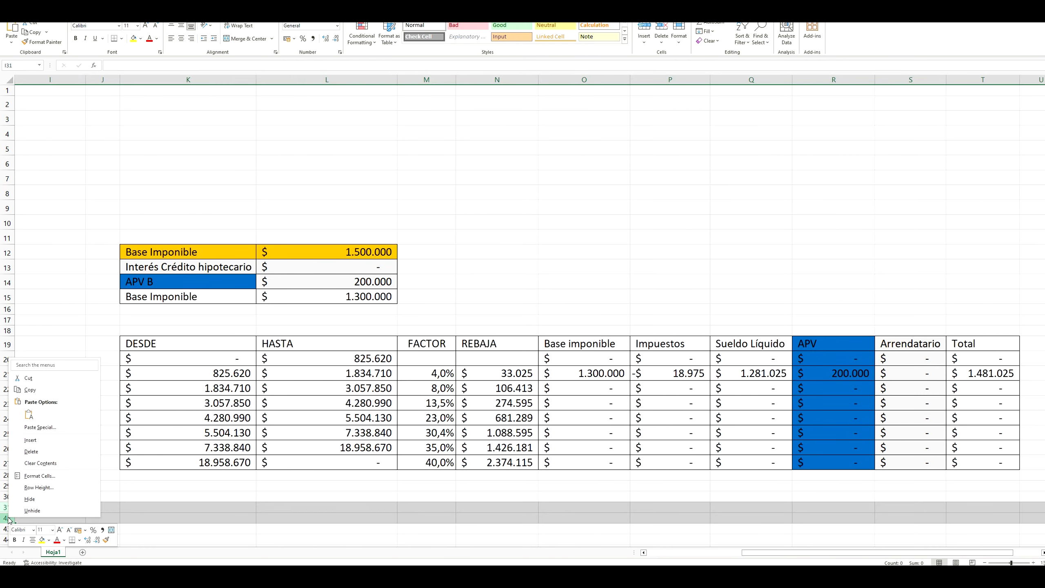
pyautogui.click(32, 511)
pyautogui.scroll(-2, 443, 451)
# Review the mortgage inputs in rows 33 to 36: Precio Depto, Deuda, Tasa and Plazo (años).
pyautogui.click(469, 433)
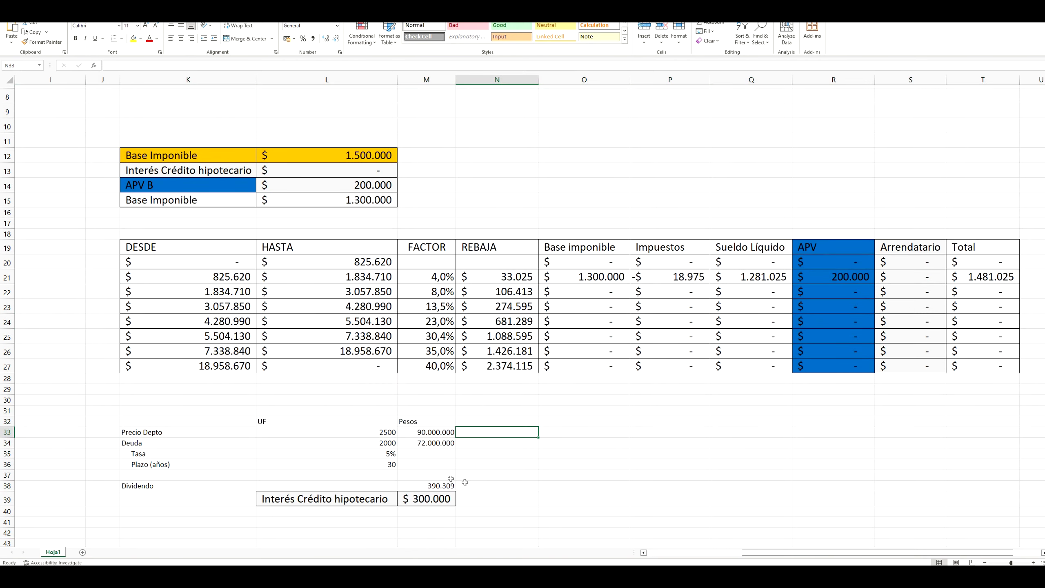
pyautogui.click(361, 431)
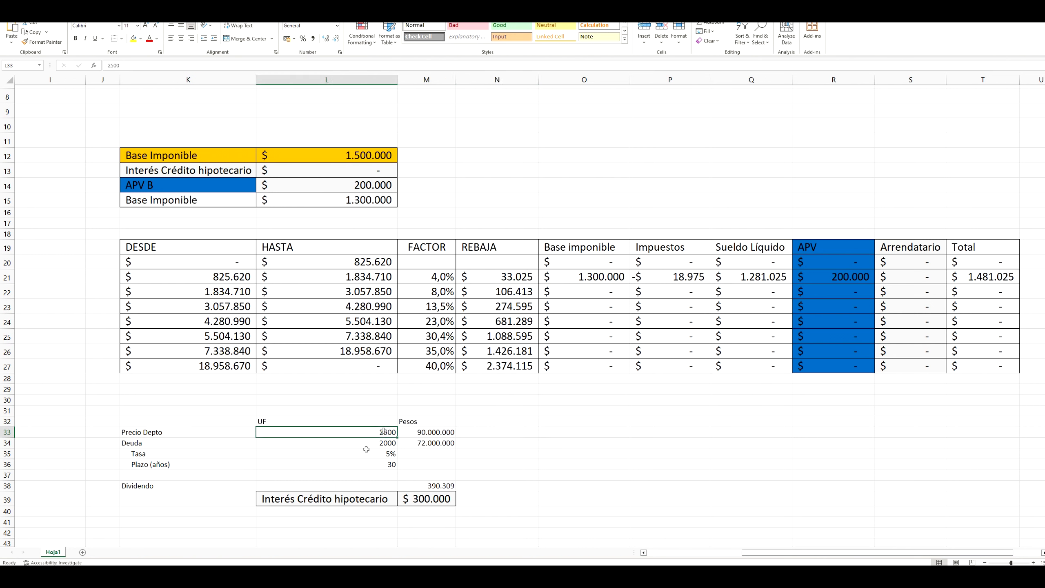
pyautogui.click(142, 446)
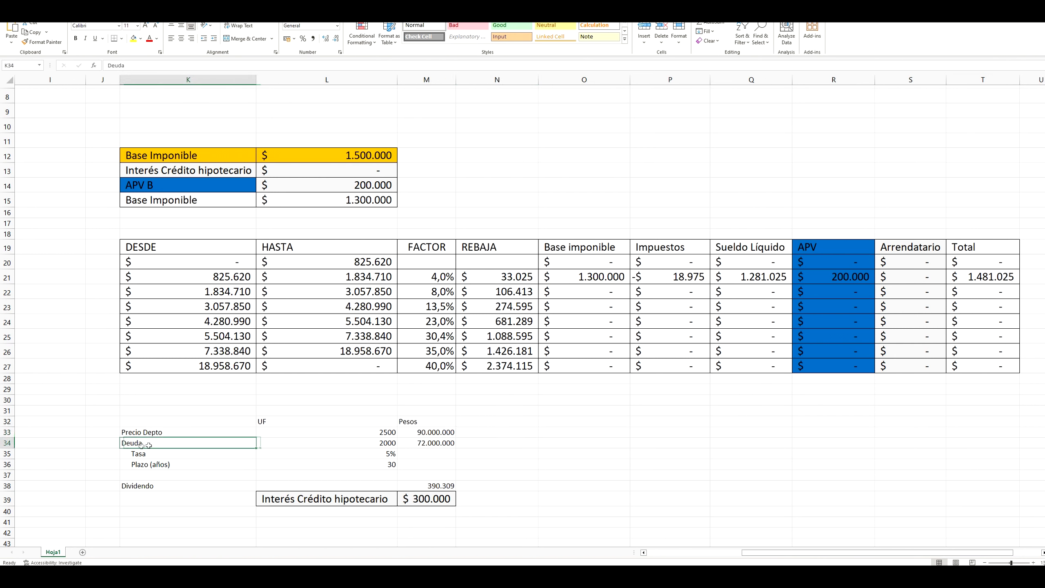
pyautogui.click(391, 443)
pyautogui.click(480, 446)
pyautogui.click(349, 453)
pyautogui.click(449, 443)
pyautogui.click(432, 465)
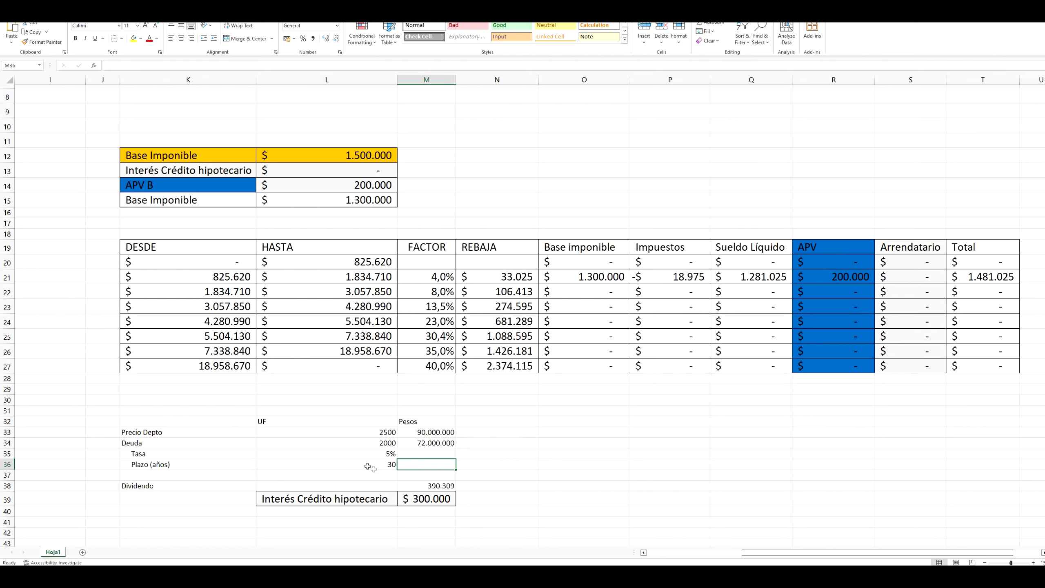
pyautogui.click(358, 464)
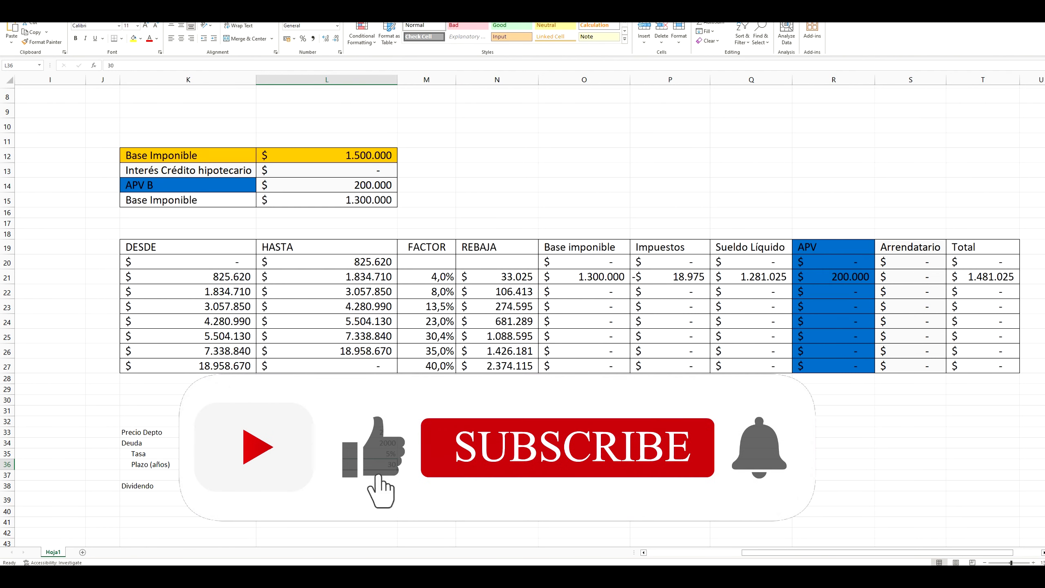
# Examine the Dividendo and Interés Crédito hipotecario formulas in cells M38 and M39.
pyautogui.click(497, 475)
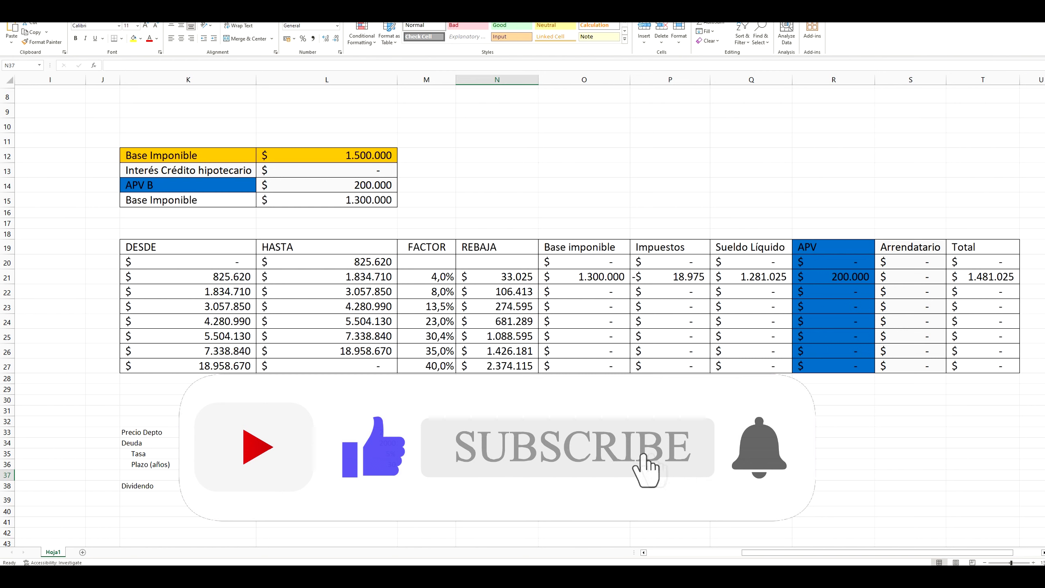
pyautogui.click(427, 486)
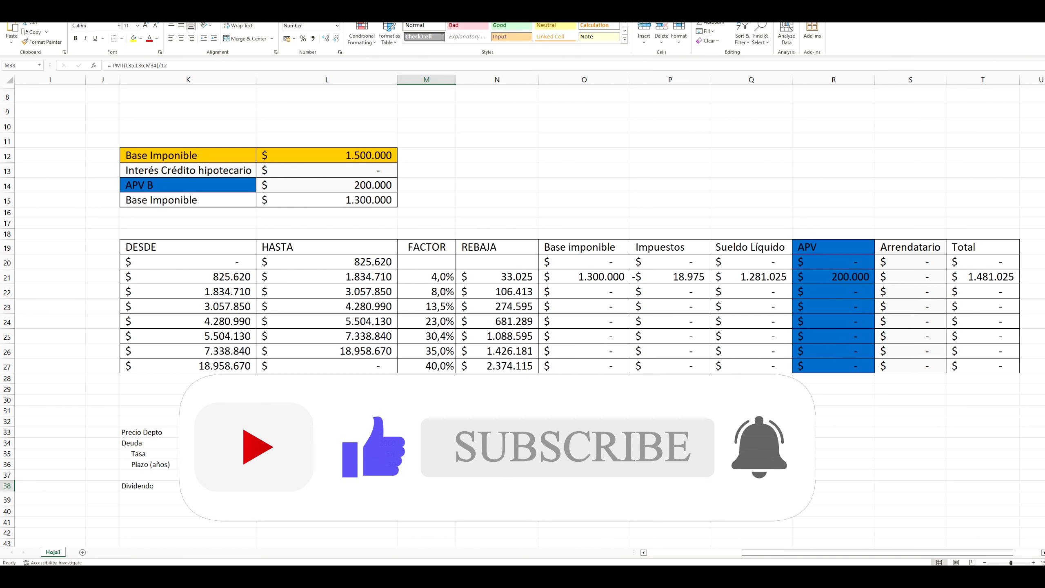
pyautogui.click(427, 500)
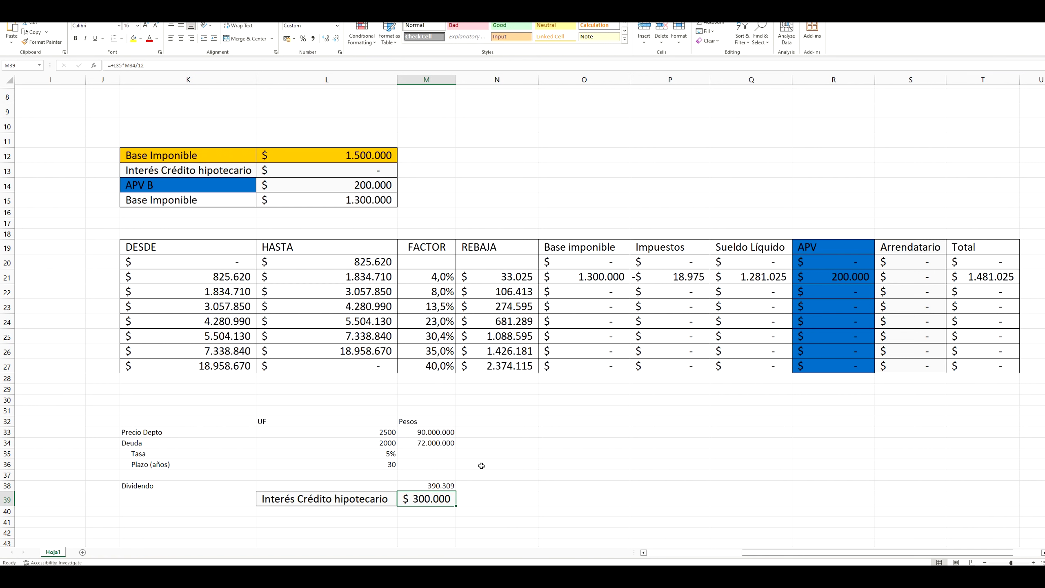
# Set the Interés Crédito hipotecario in cell L13 to 300.000.
pyautogui.scroll(1, 494, 464)
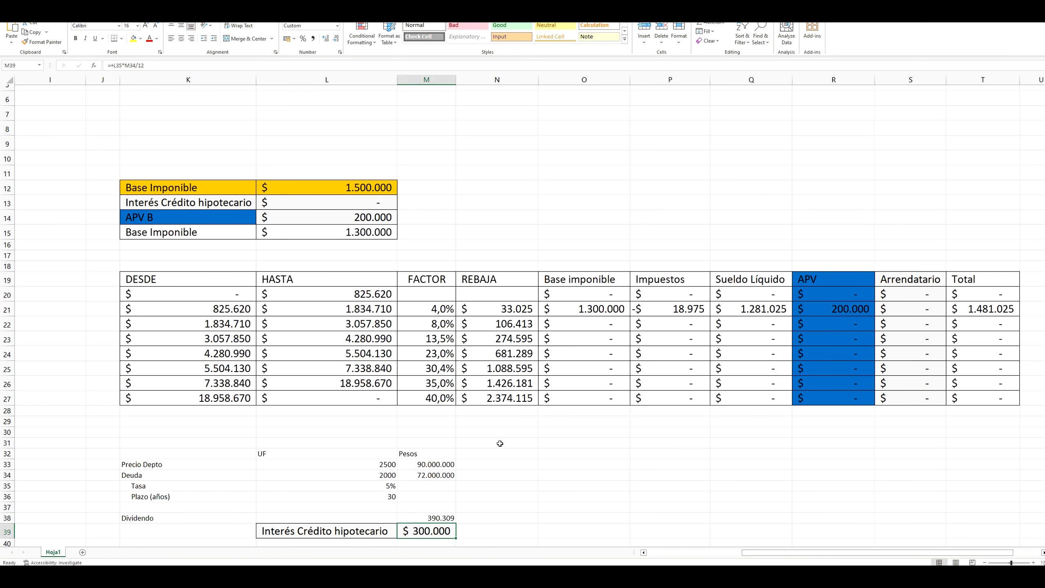
pyautogui.click(382, 206)
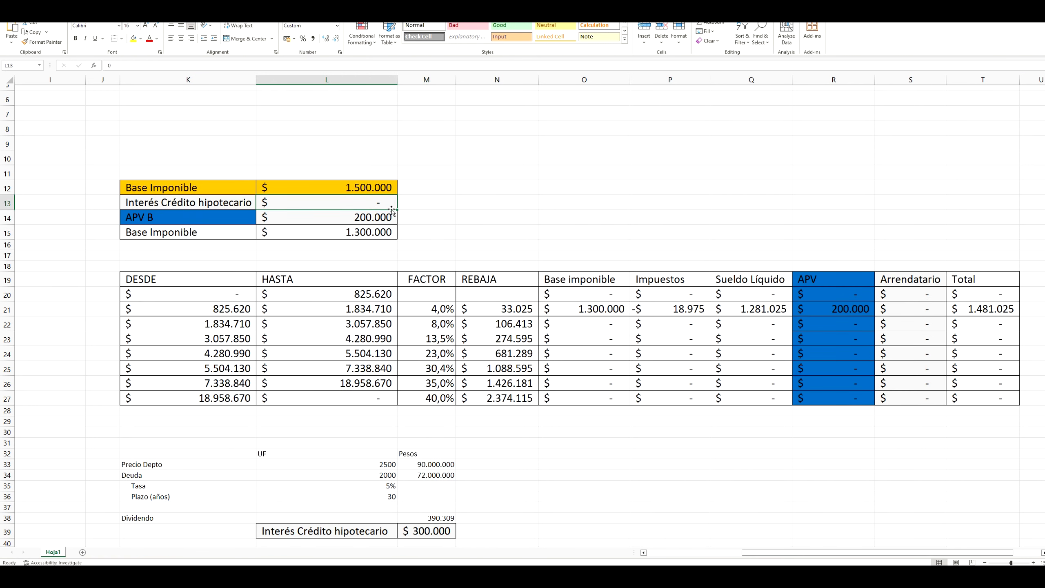
pyautogui.write('3000000')
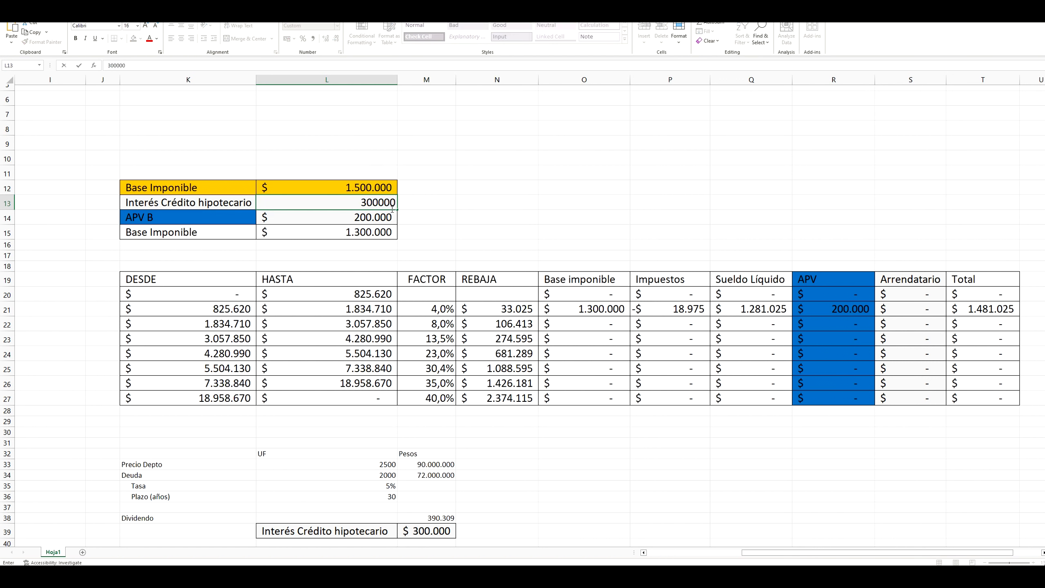
pyautogui.press('Return')
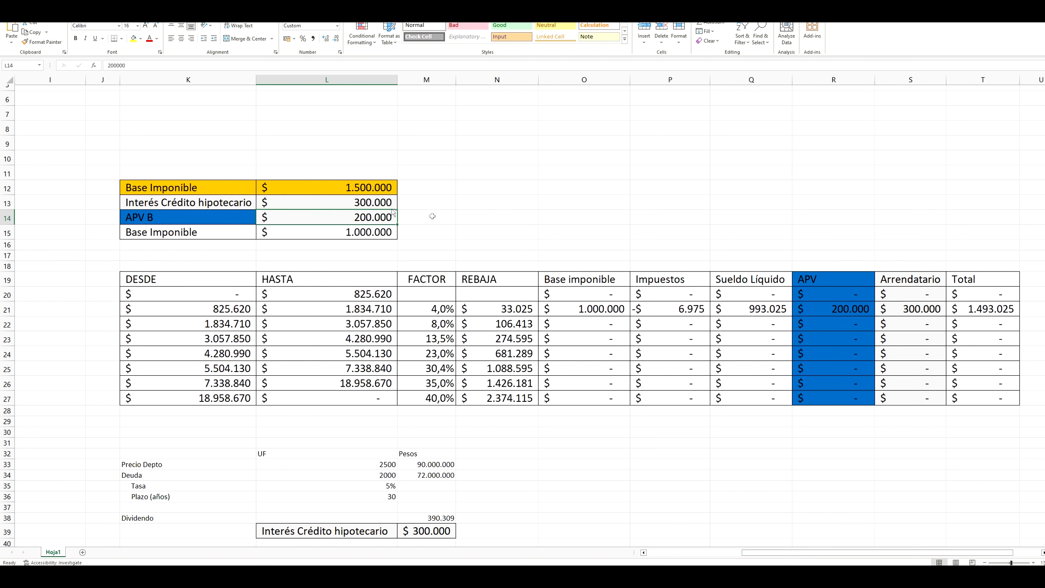
# Undo and redo the mortgage interest entry to compare the Impuestos in row 21 without and with the deduction.
pyautogui.hotkey('ctrl', 'z')
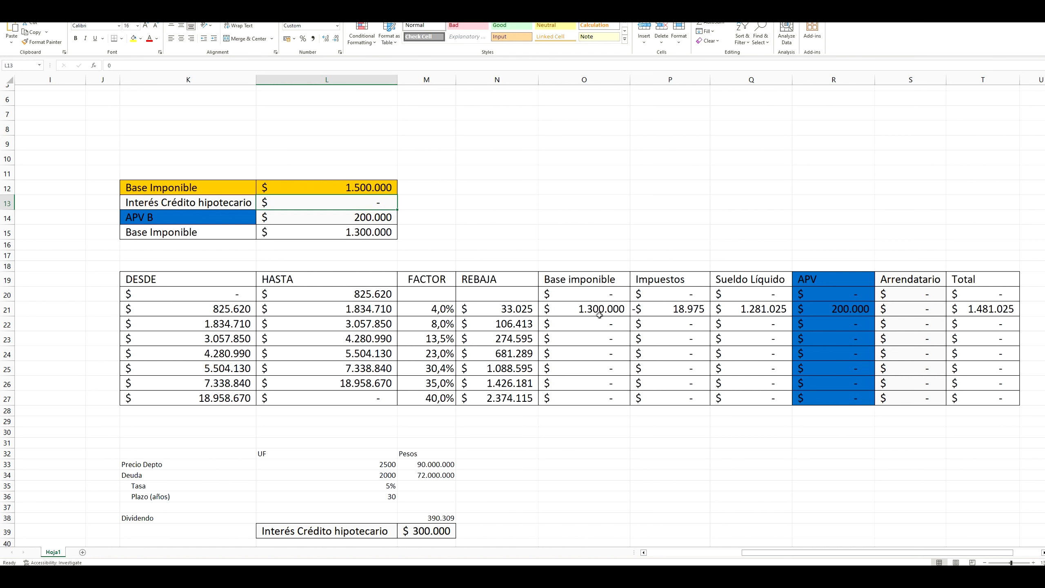
pyautogui.hotkey('ctrl', 'y')
pyautogui.click(679, 311)
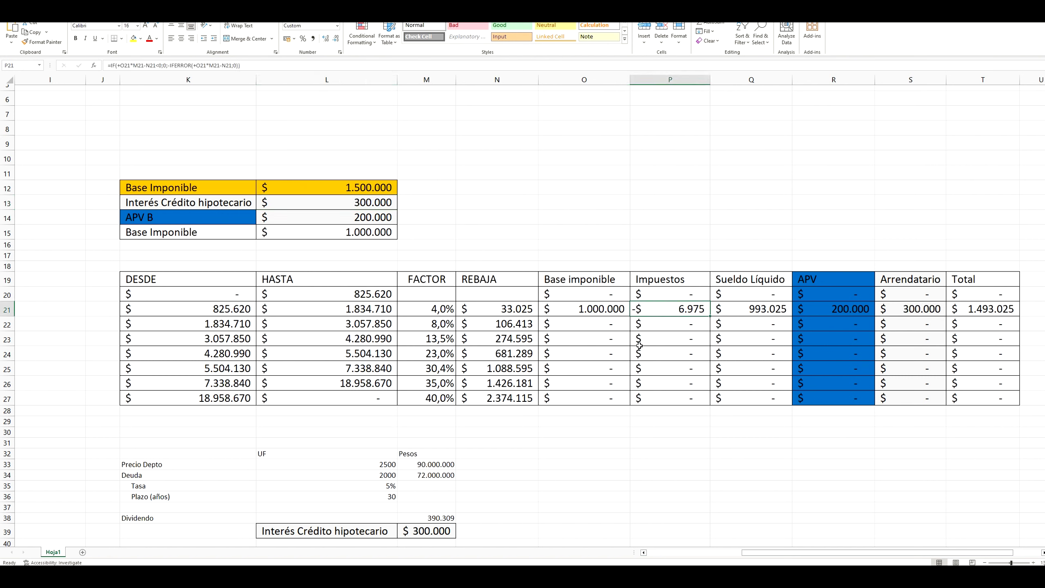
pyautogui.hotkey('ctrl', 'z')
pyautogui.hotkey('ctrl', 'y')
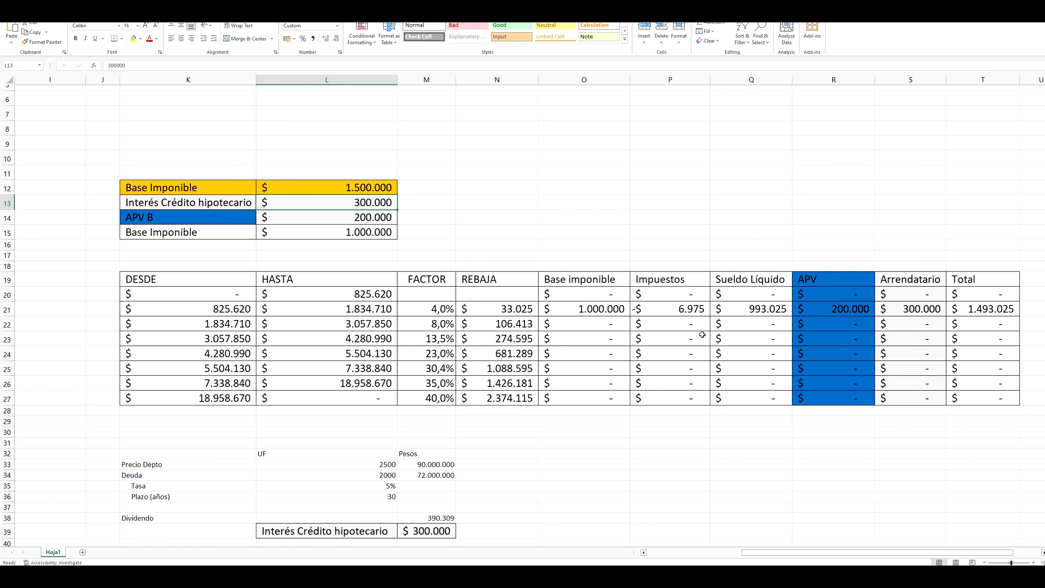
pyautogui.click(700, 441)
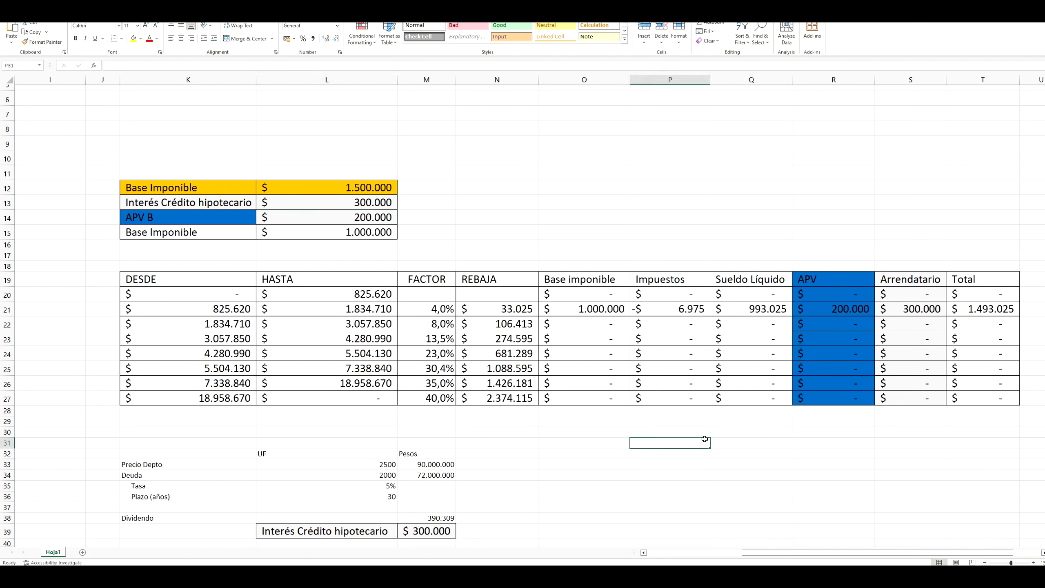
pyautogui.click(735, 431)
pyautogui.click(581, 310)
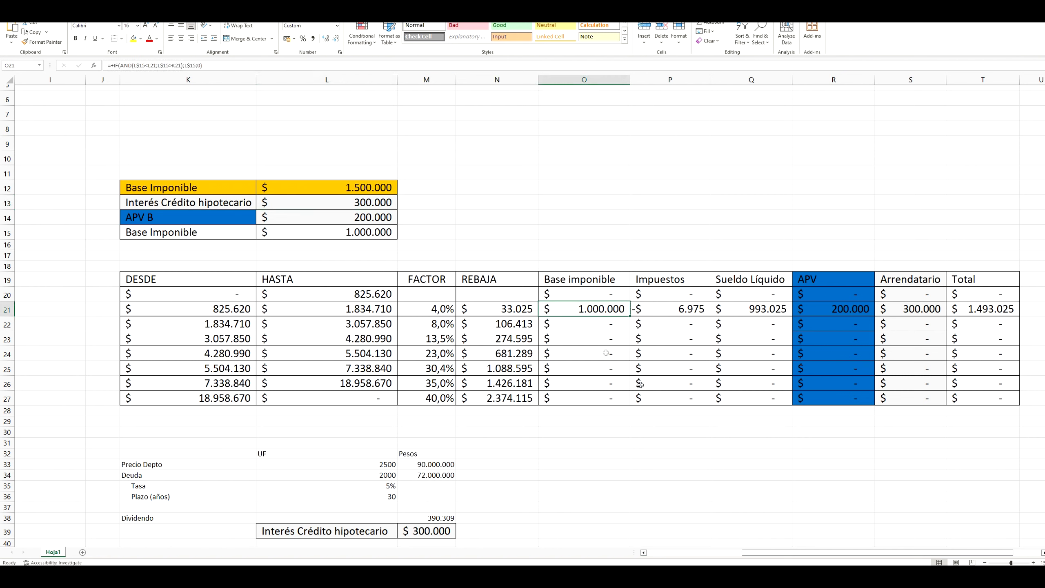
pyautogui.click(707, 431)
pyautogui.press('Up')
pyautogui.press('Up')
pyautogui.press('Up')
pyautogui.press('Up')
pyautogui.press('Up')
pyautogui.press('Up')
pyautogui.press('Up')
pyautogui.press('Up')
pyautogui.press('Up')
pyautogui.press('Up')
pyautogui.press('Up')
pyautogui.press('Up')
pyautogui.press('Up')
pyautogui.press('Up')
pyautogui.press('Up')
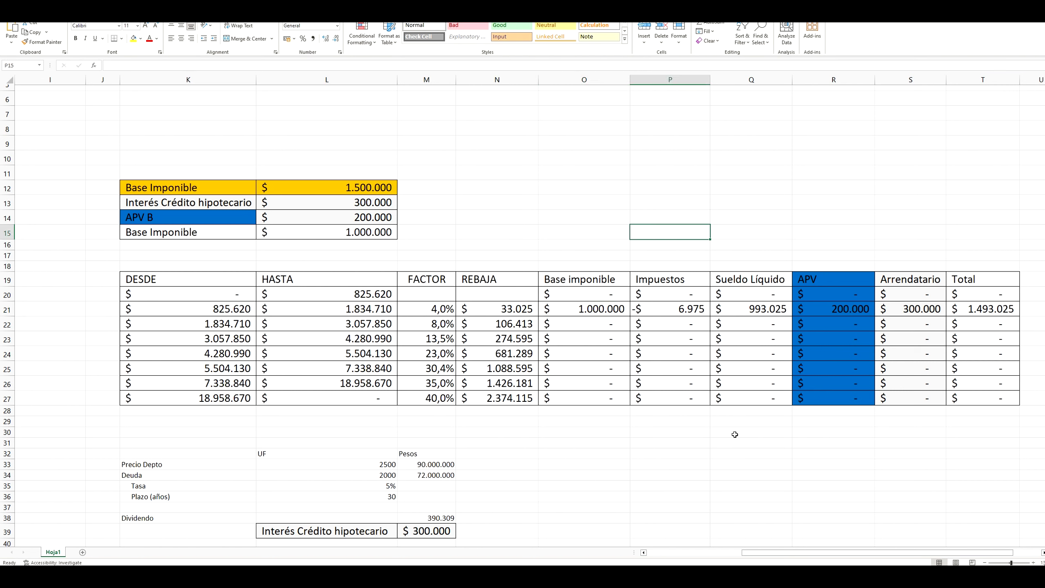
pyautogui.click(698, 442)
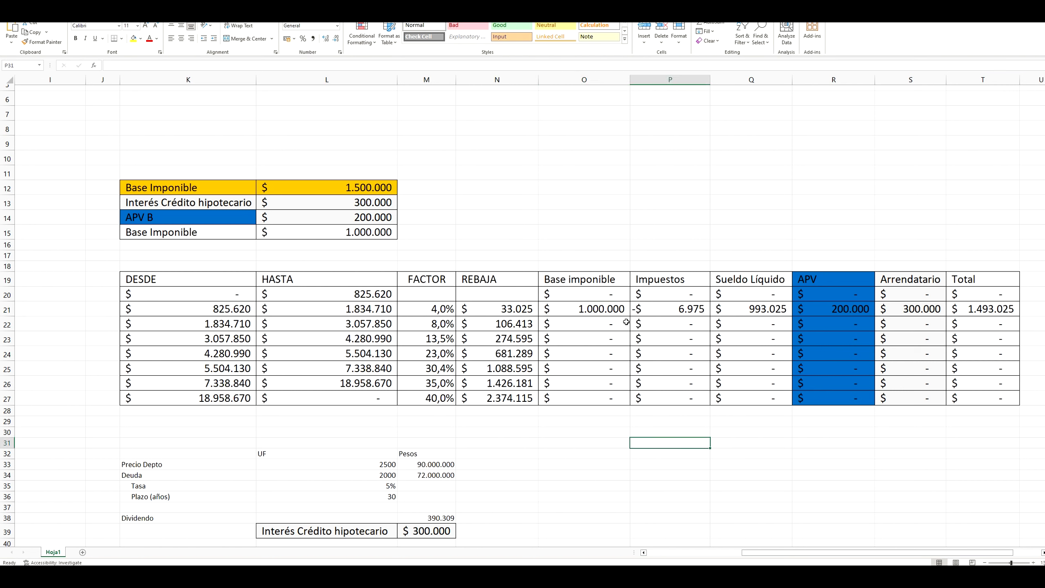
# Review the Base Imponible in L12 against the Impuestos and Total amounts in row 21.
pyautogui.click(320, 182)
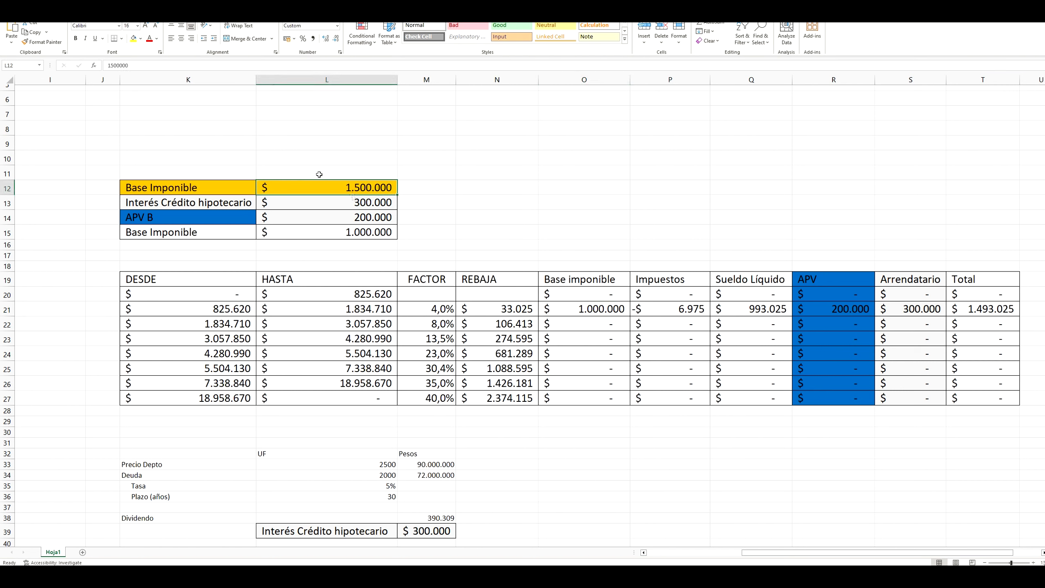
pyautogui.click(675, 314)
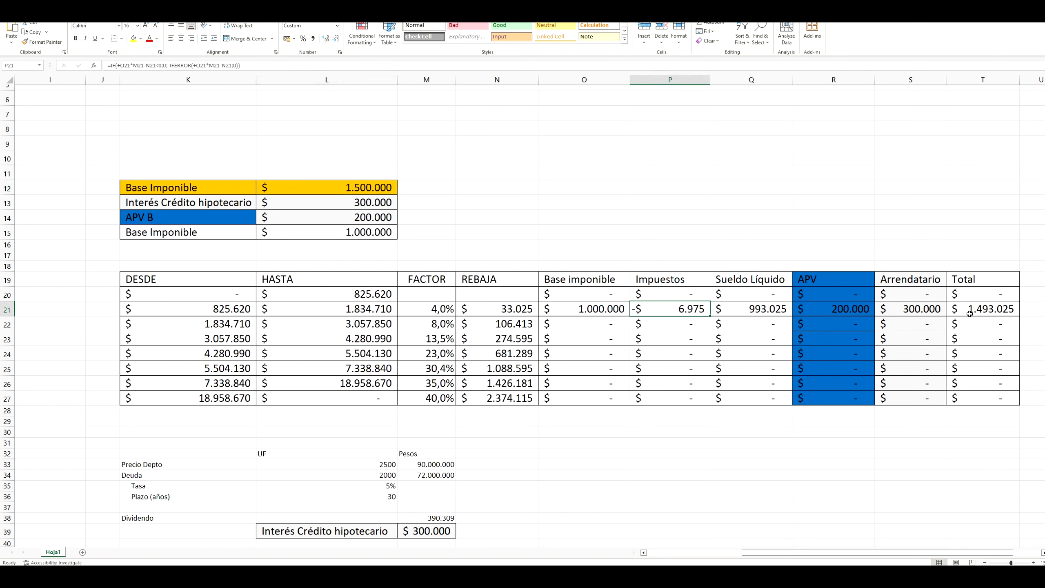
pyautogui.click(990, 315)
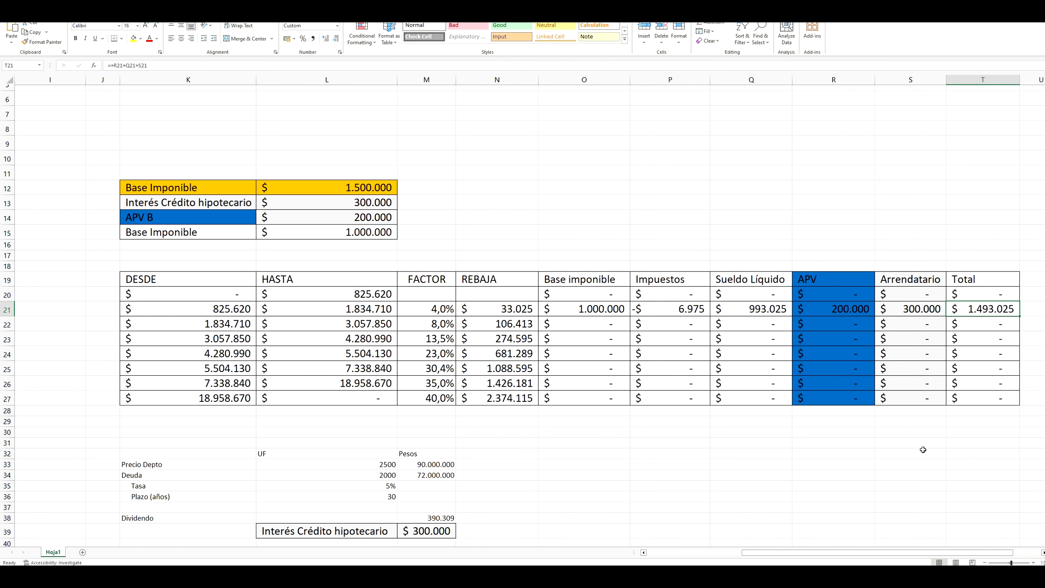
pyautogui.click(842, 485)
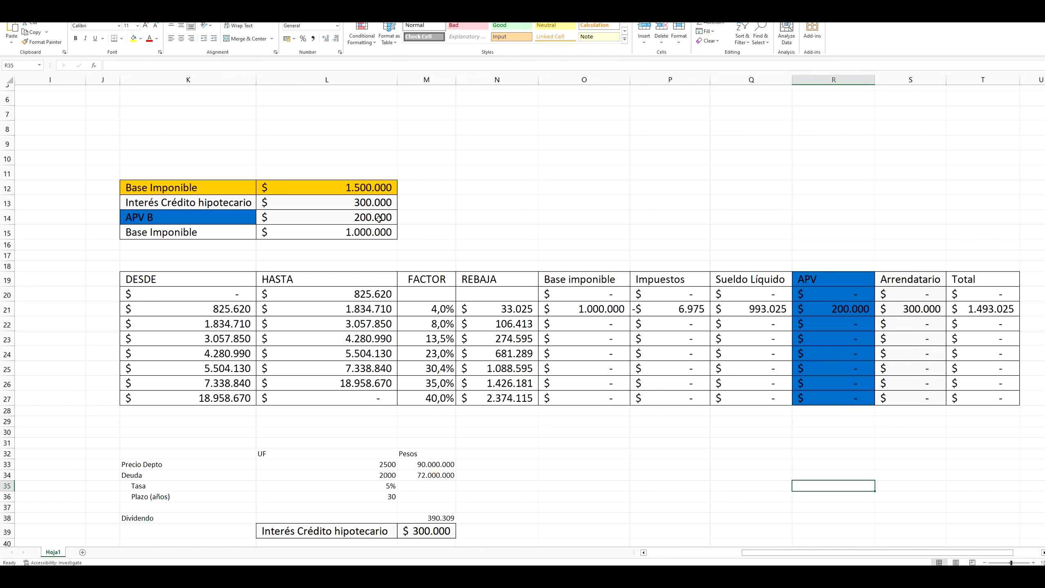
# Set the Interés Crédito hipotecario in cell L13 to 600.000.
pyautogui.click(360, 205)
pyautogui.click(111, 66)
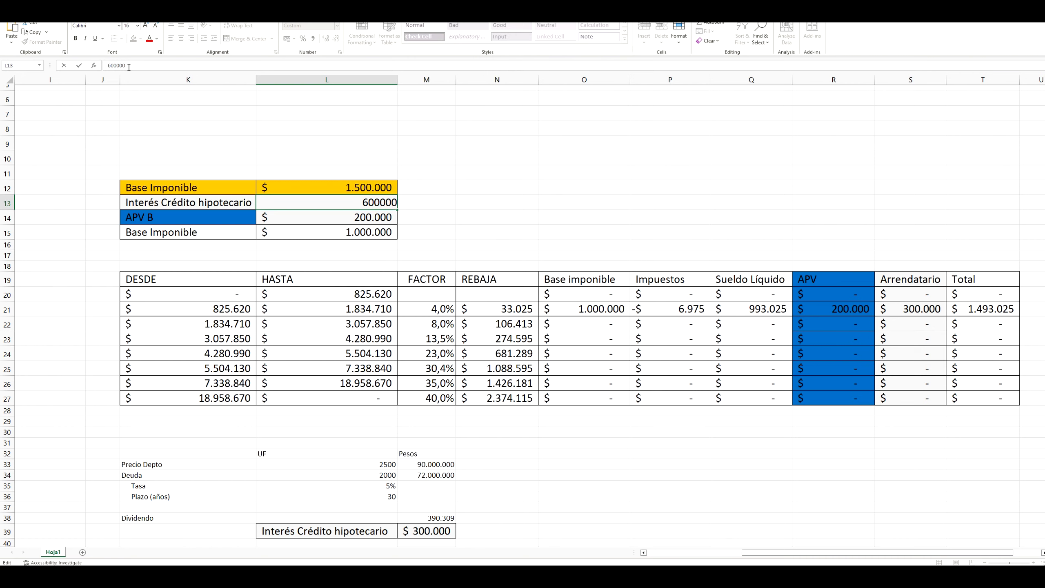
pyautogui.press('Return')
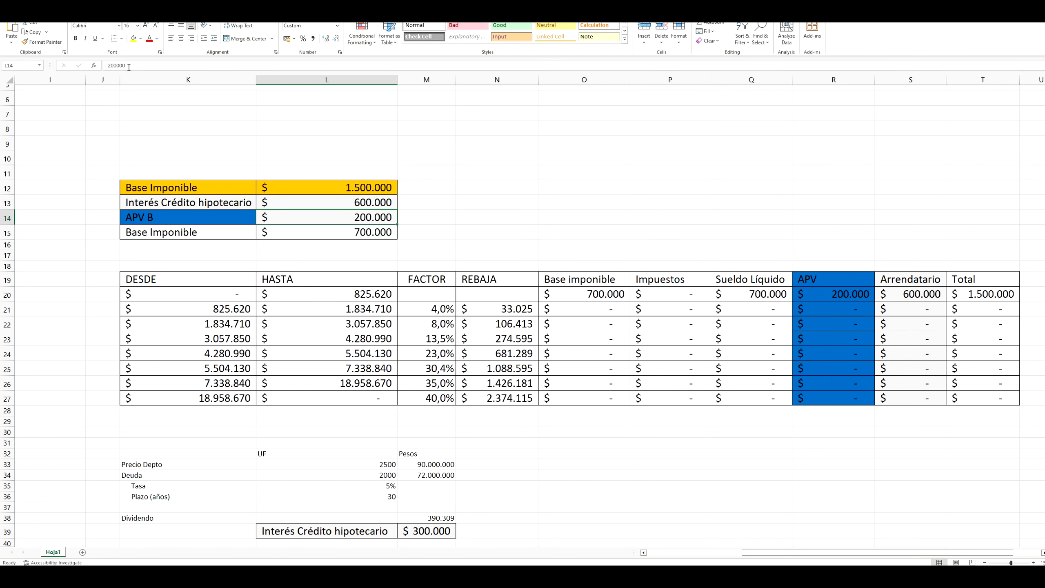
pyautogui.click(514, 203)
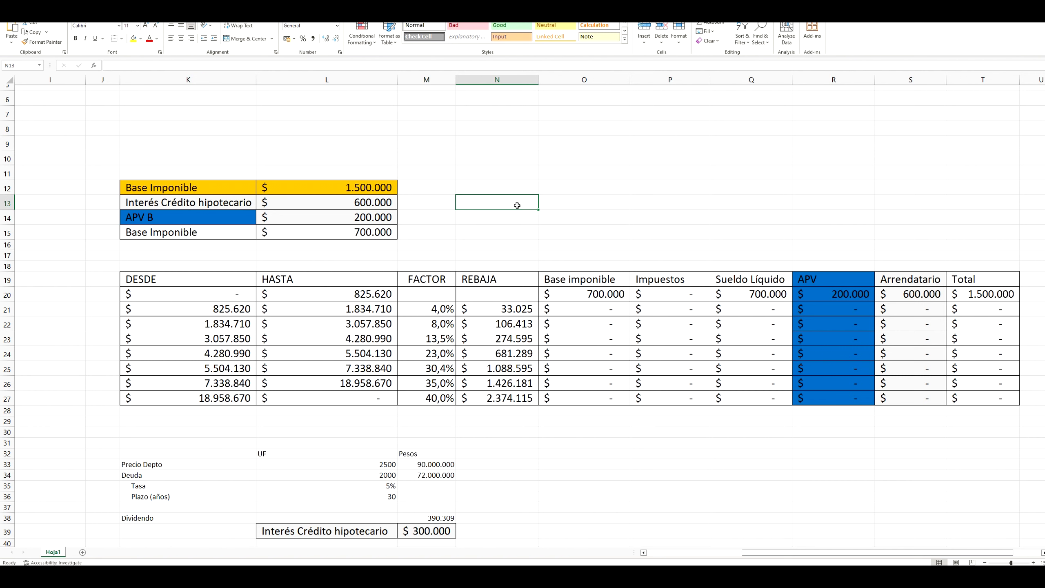
# Set the Base Imponible in cell L12 to 2.500.000 and check the Impuestos column.
pyautogui.click(380, 191)
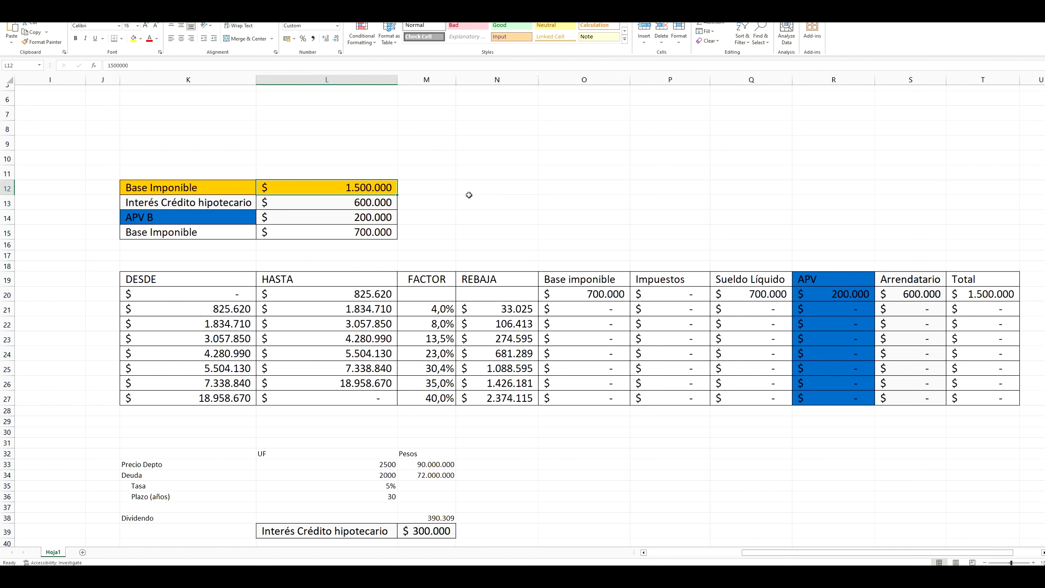
pyautogui.write('2.500.')
pyautogui.write('000')
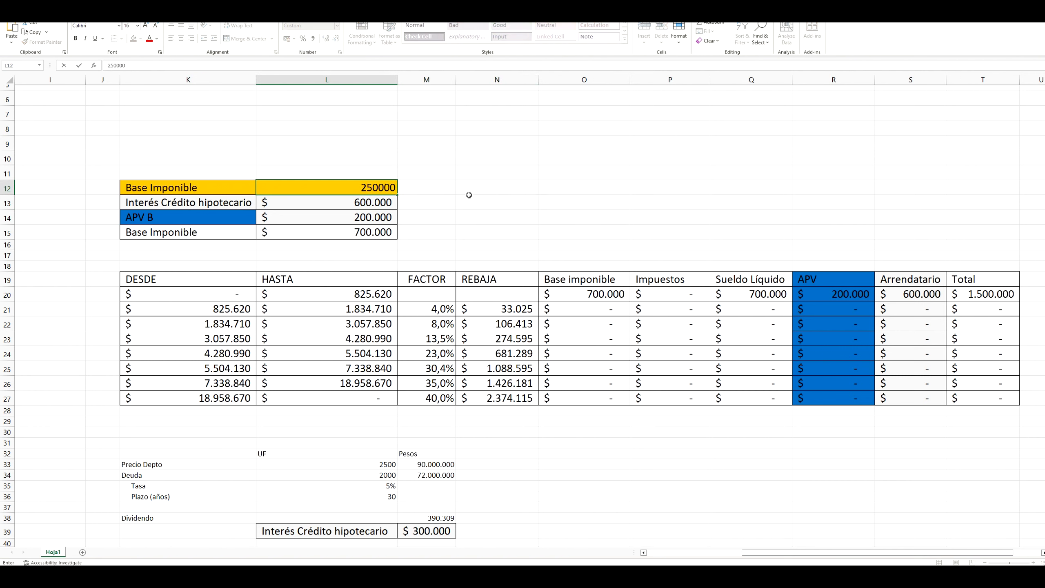
pyautogui.press('Return')
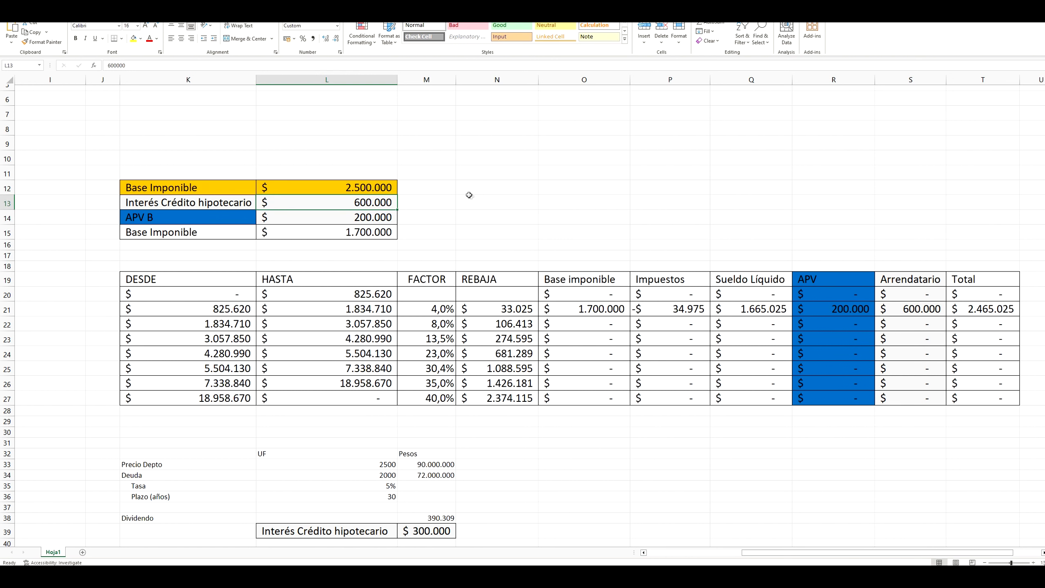
pyautogui.click(692, 326)
# Set the APV B amount in cell L14 to 500.000.
pyautogui.click(392, 224)
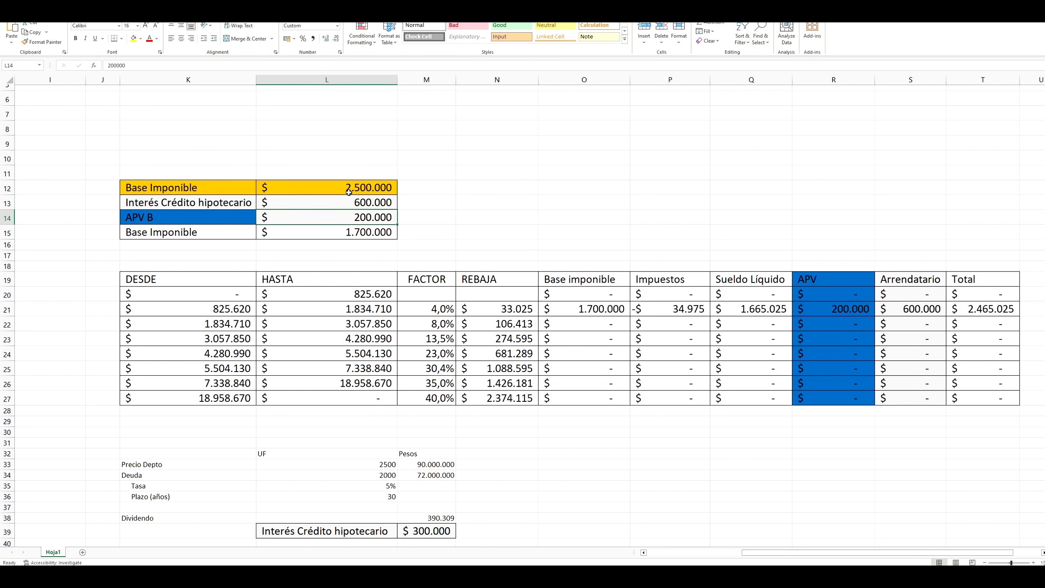
pyautogui.click(110, 66)
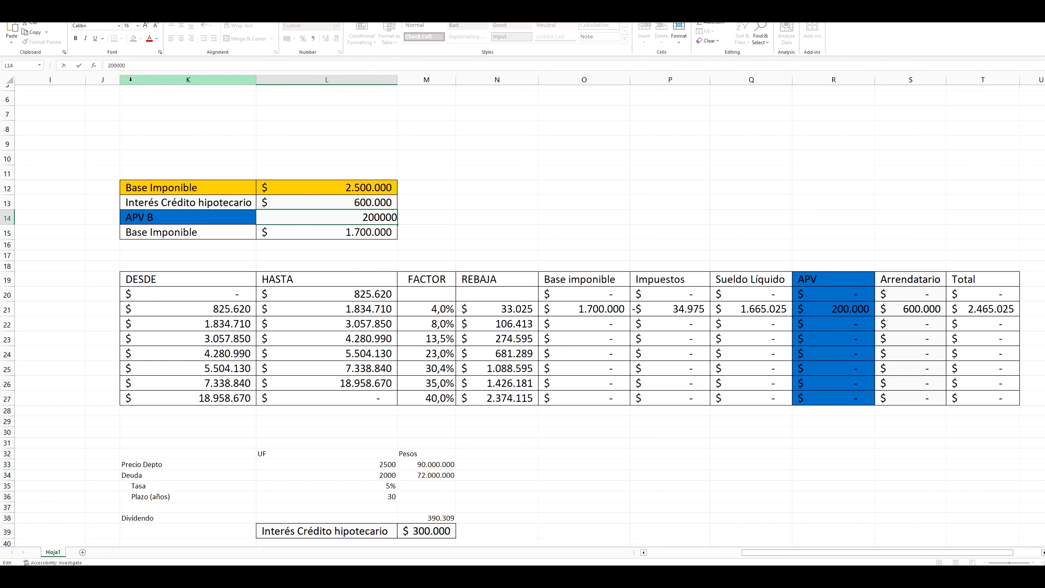
pyautogui.hotkey('ctrl', 'Return')
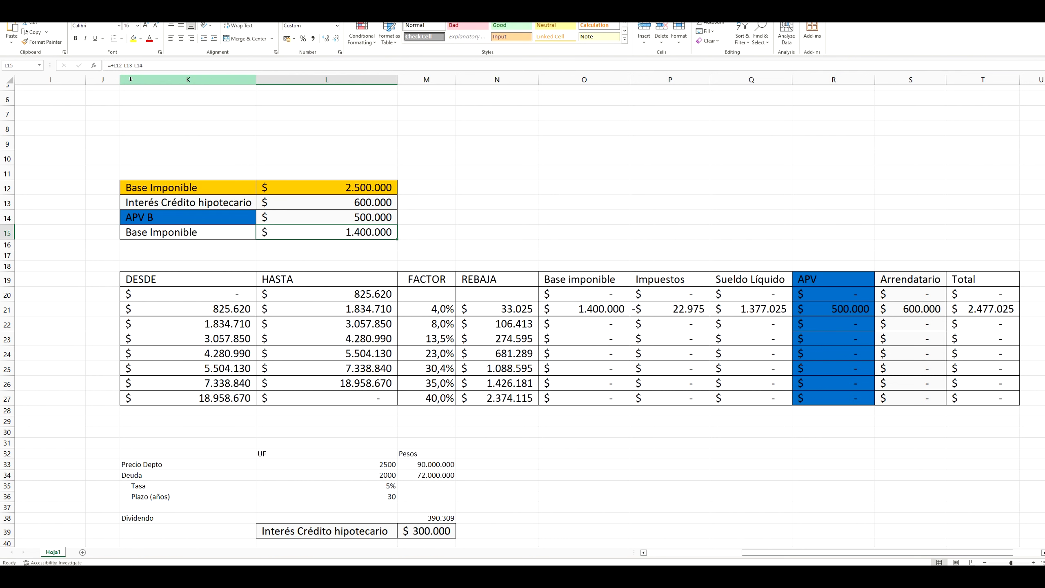
# Set the APV B amount in cell L14 to 700.000 and check the Impuestos in row 21.
pyautogui.click(109, 66)
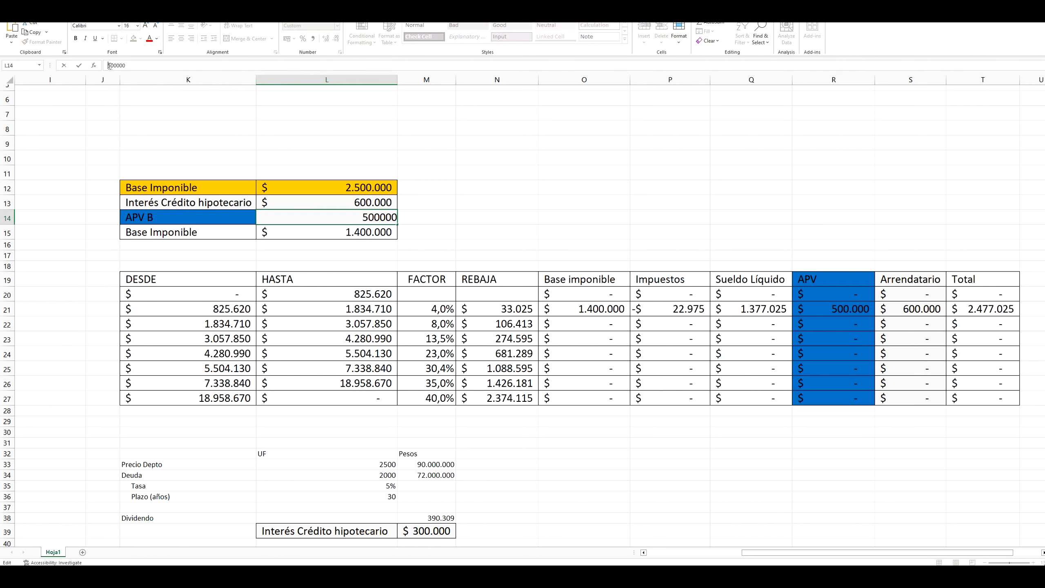
pyautogui.press('Return')
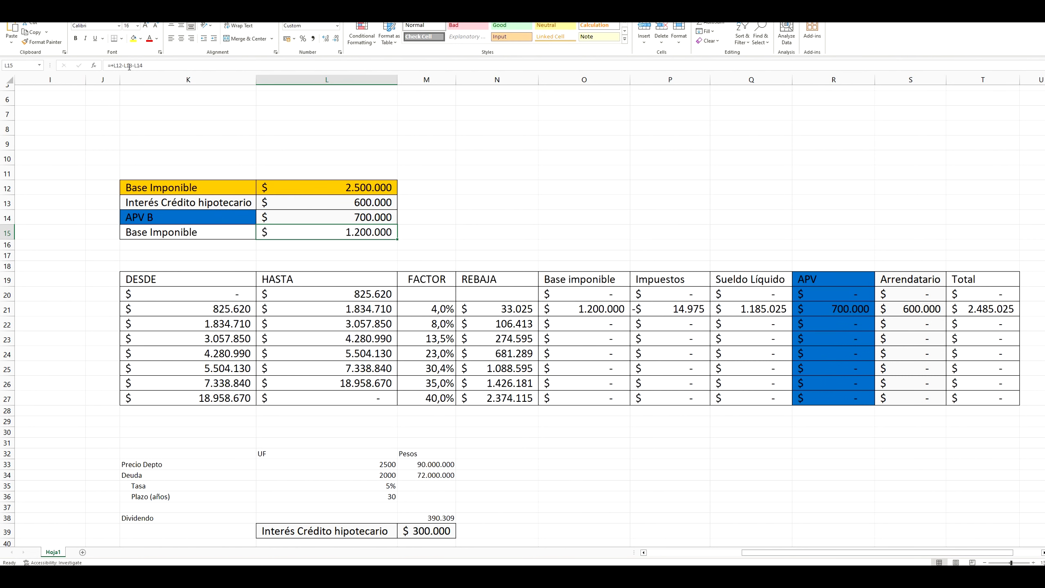
pyautogui.click(663, 313)
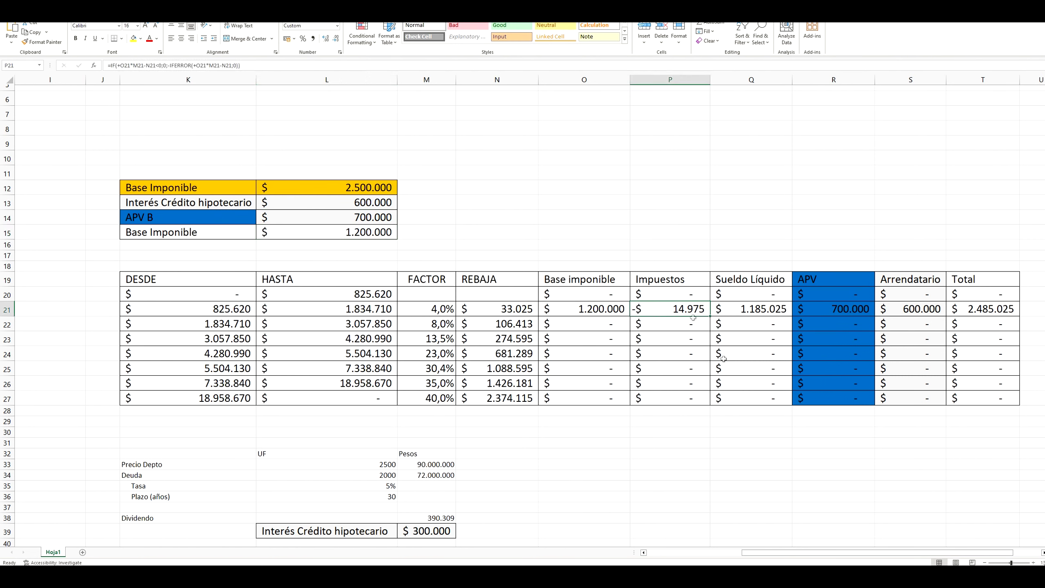
pyautogui.click(715, 419)
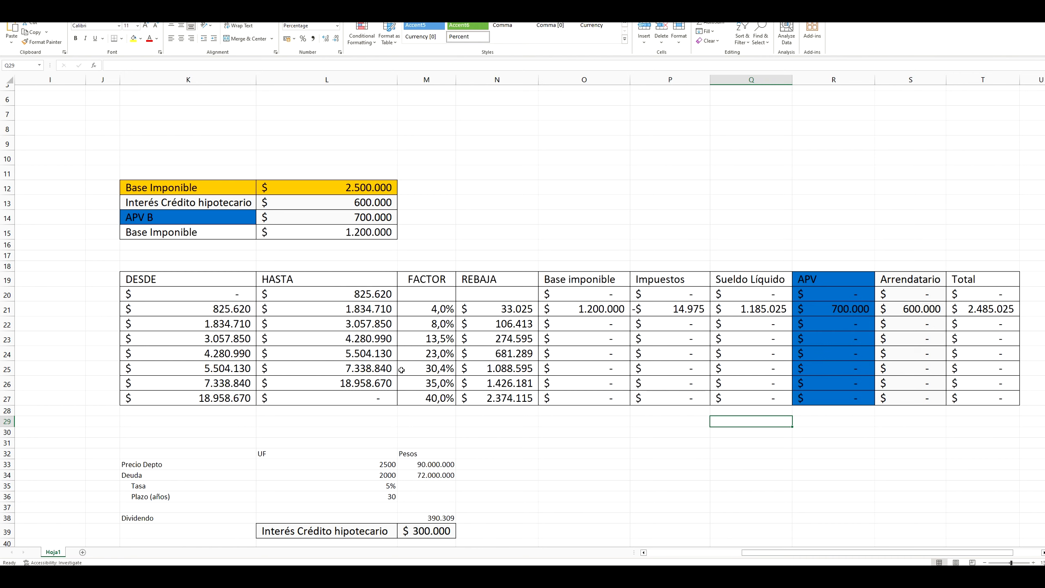
pyautogui.click(544, 454)
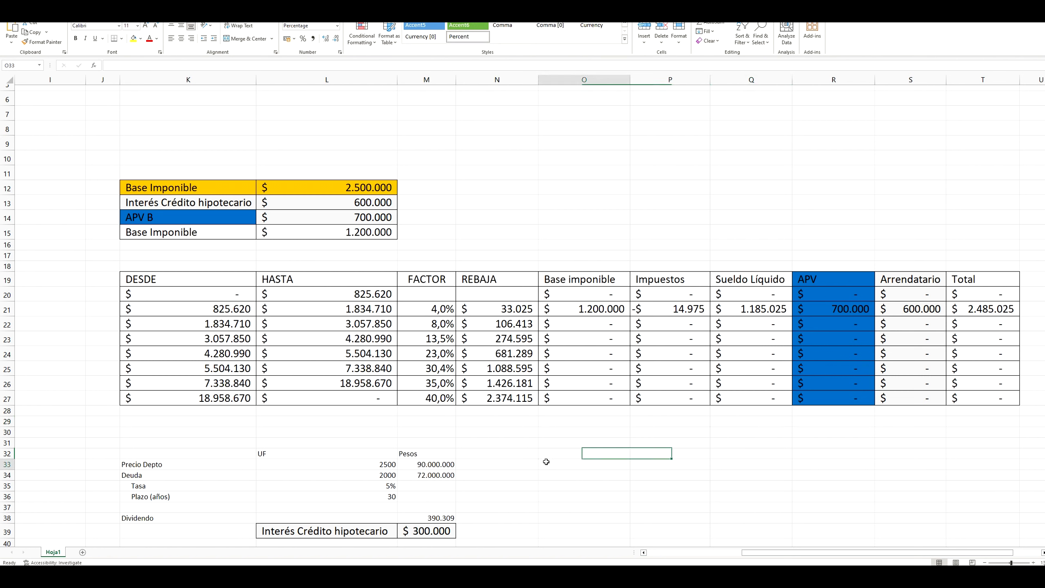
pyautogui.click(545, 464)
pyautogui.click(673, 442)
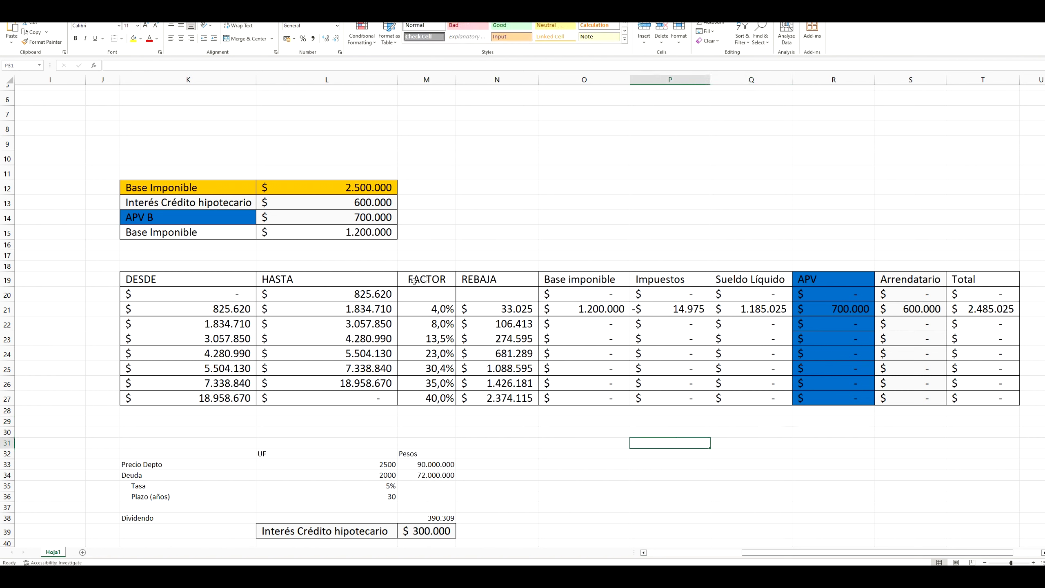
pyautogui.click(563, 234)
# Set the Base Imponible in cell L12 to 5.000.000.
pyautogui.click(365, 190)
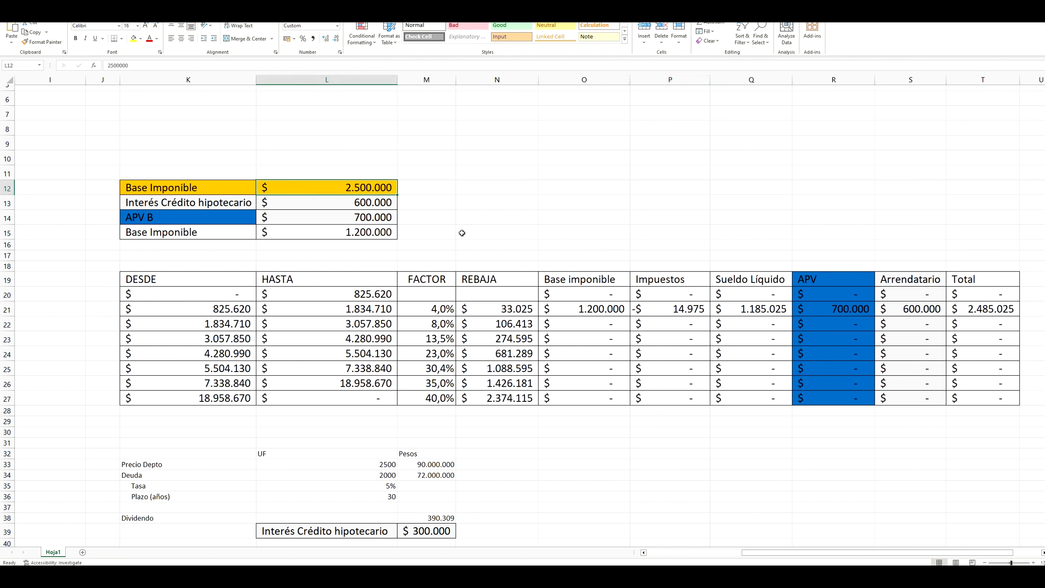
pyautogui.write('5.00')
pyautogui.write('0.000')
pyautogui.press('Return')
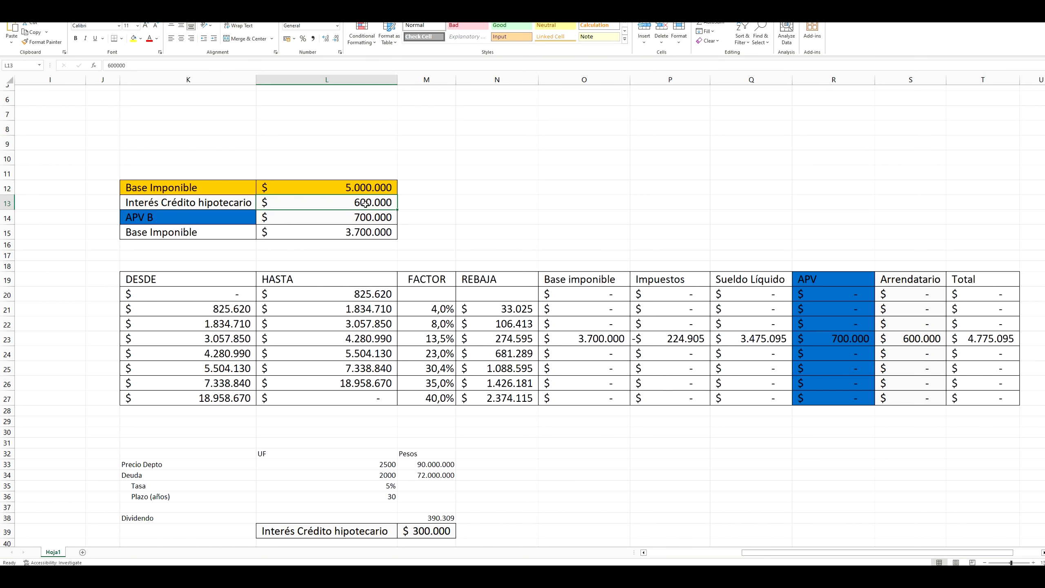
# Clear the Interés Crédito hipotecario and APV B amounts in L13:L14 and check the Impuestos in row 24.
pyautogui.moveTo(367, 205); pyautogui.dragTo(377, 212)
pyautogui.press('Delete')
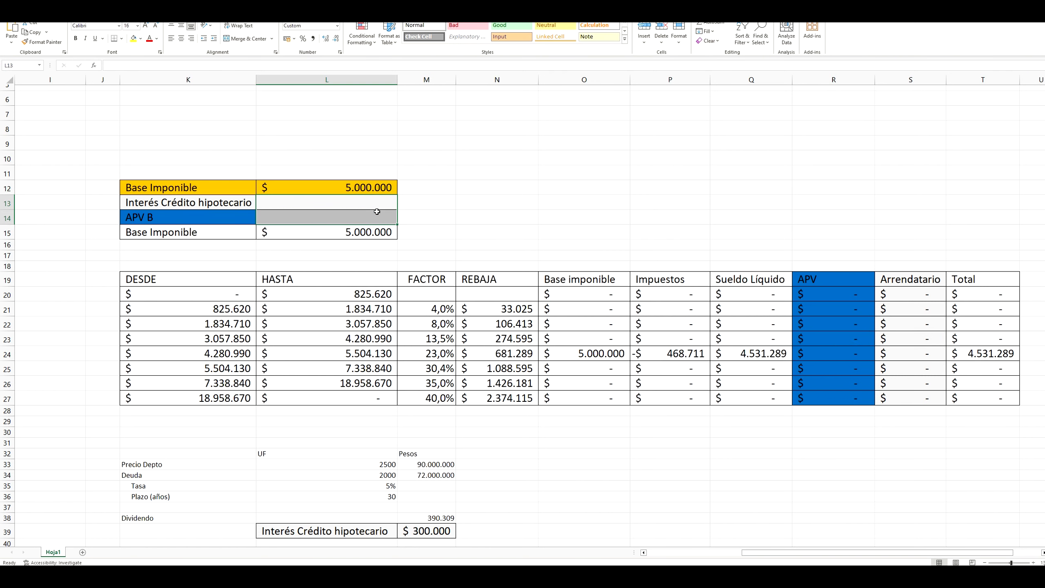
pyautogui.click(685, 360)
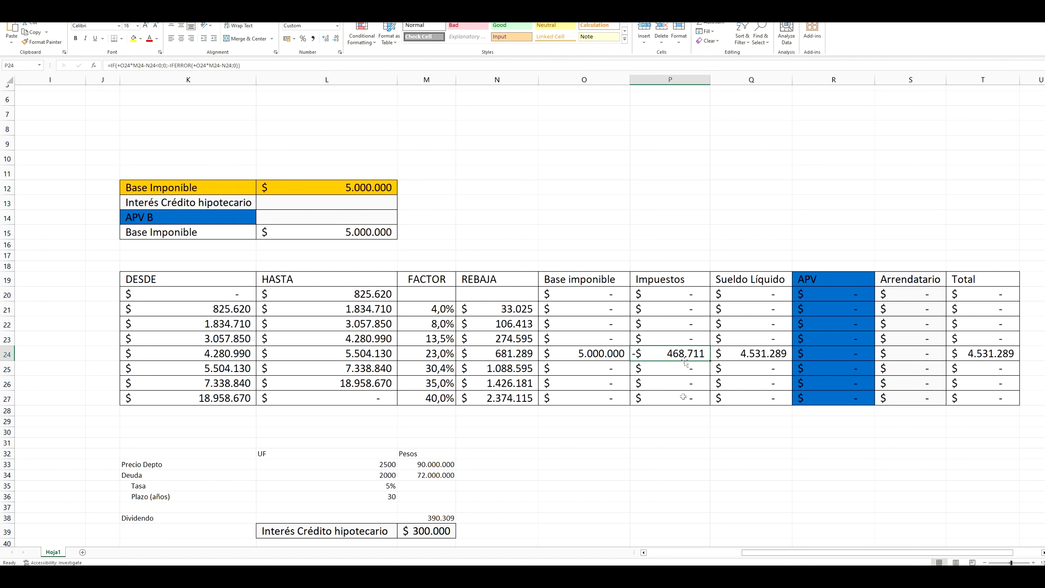
# Set the APV B amount in cell L14 to 1.000.000.
pyautogui.click(350, 217)
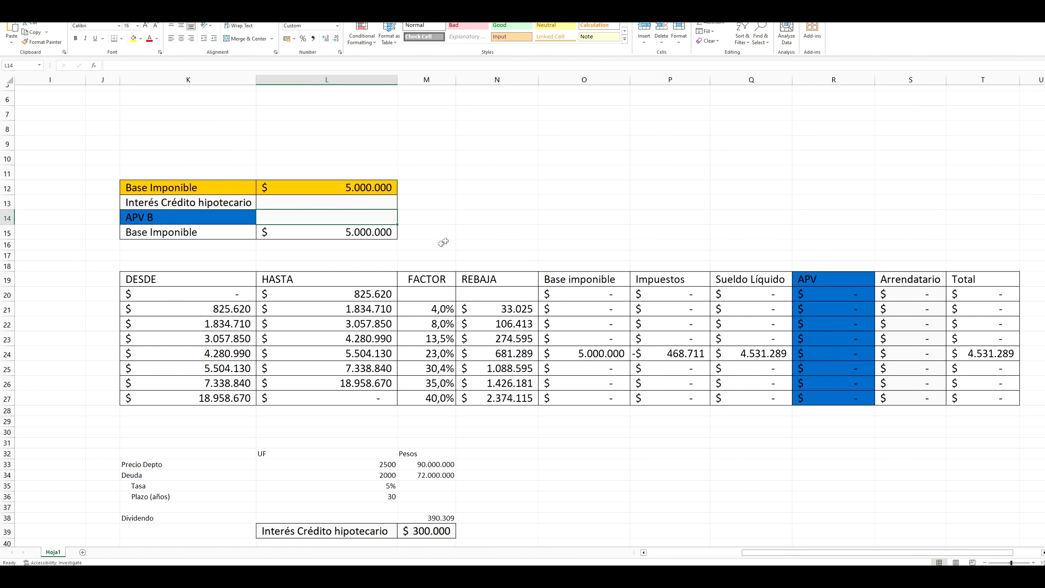
pyautogui.write('1.000.000')
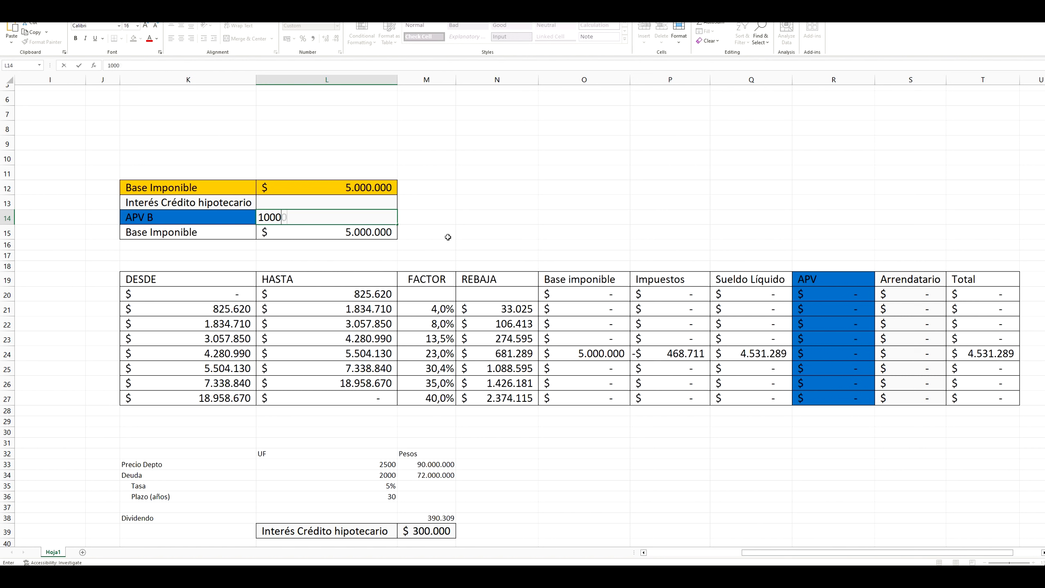
pyautogui.press('Return')
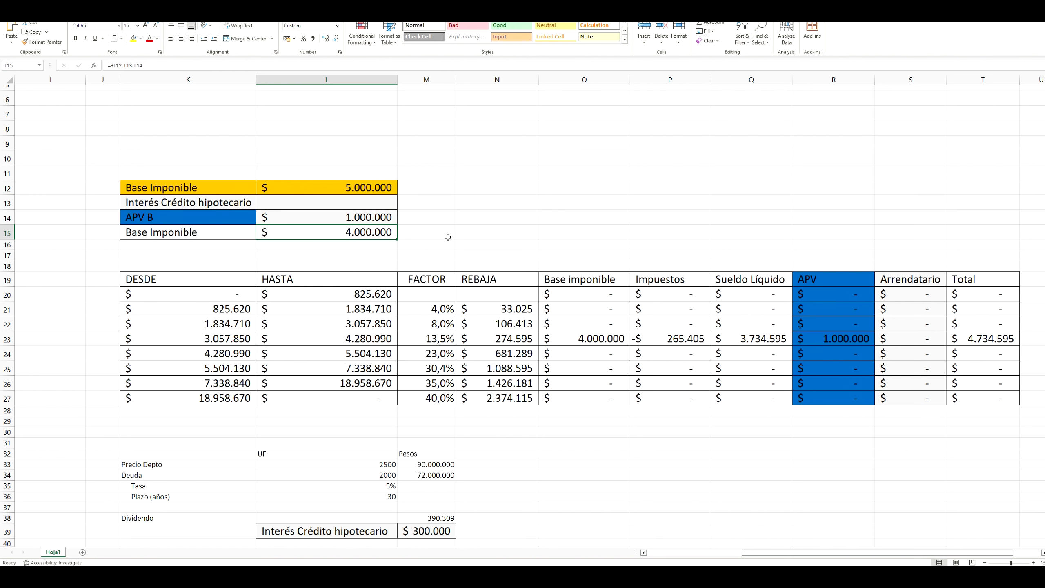
# Set the Interés Crédito hipotecario in cell L13 to 600.000.
pyautogui.click(342, 202)
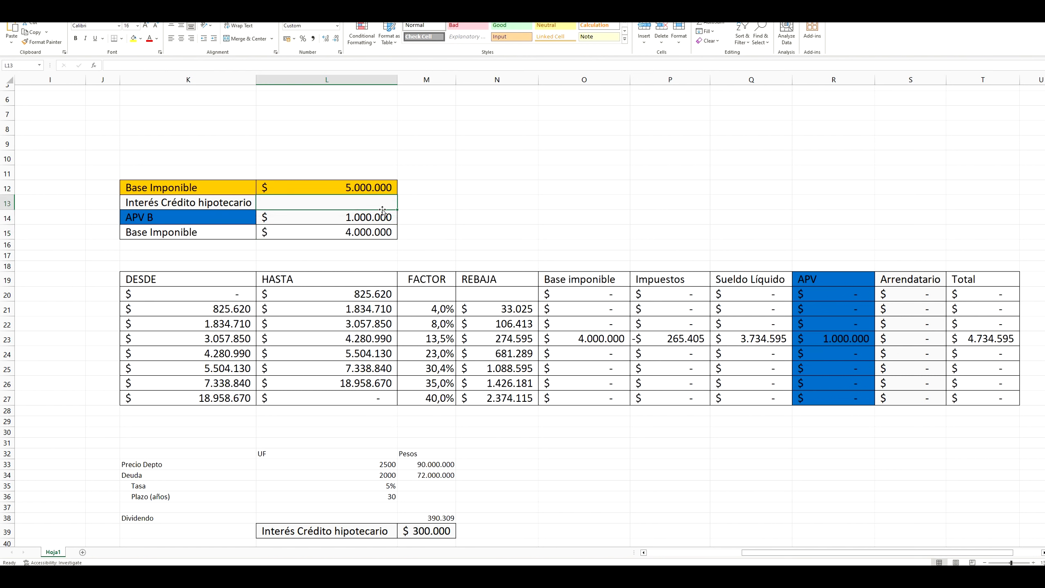
pyautogui.write('600.')
pyautogui.write('0000')
pyautogui.press('Return')
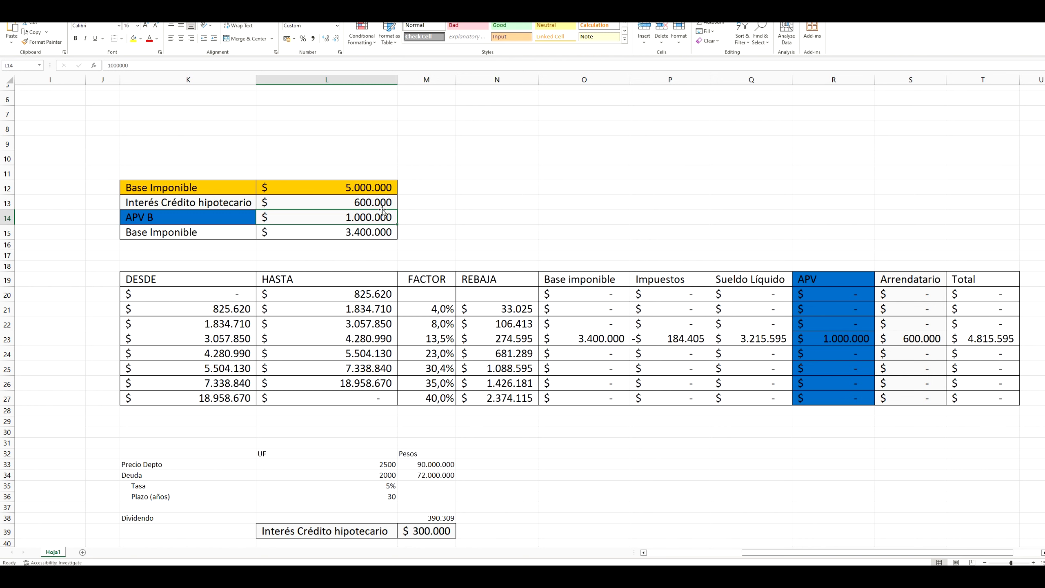
pyautogui.click(408, 232)
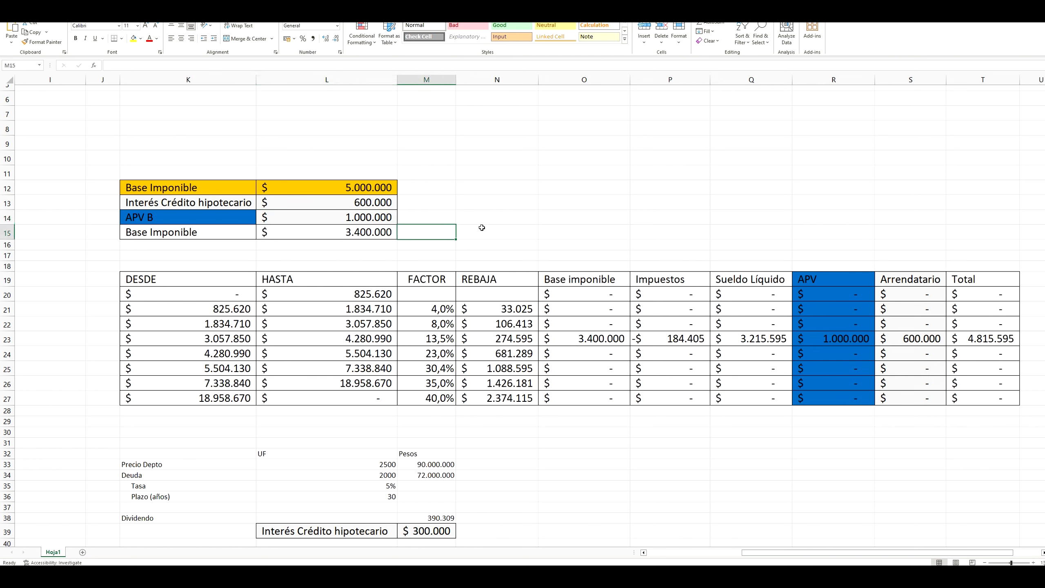
pyautogui.click(498, 228)
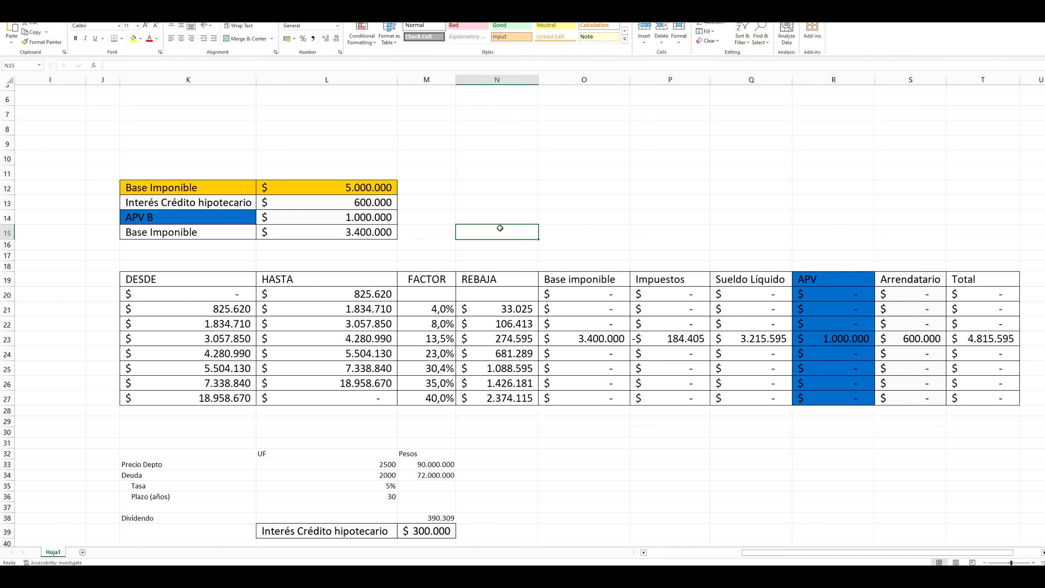